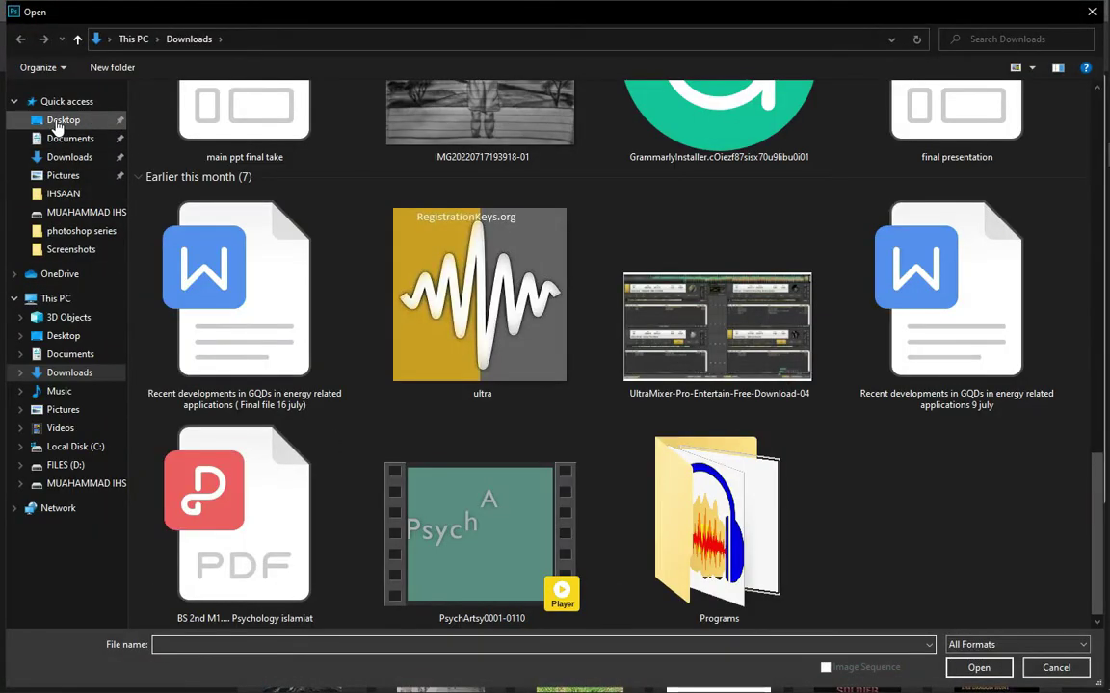
# Open 5.jpg from the Desktop and duplicate the Background into Layer 1.
pyautogui.click(60, 120)
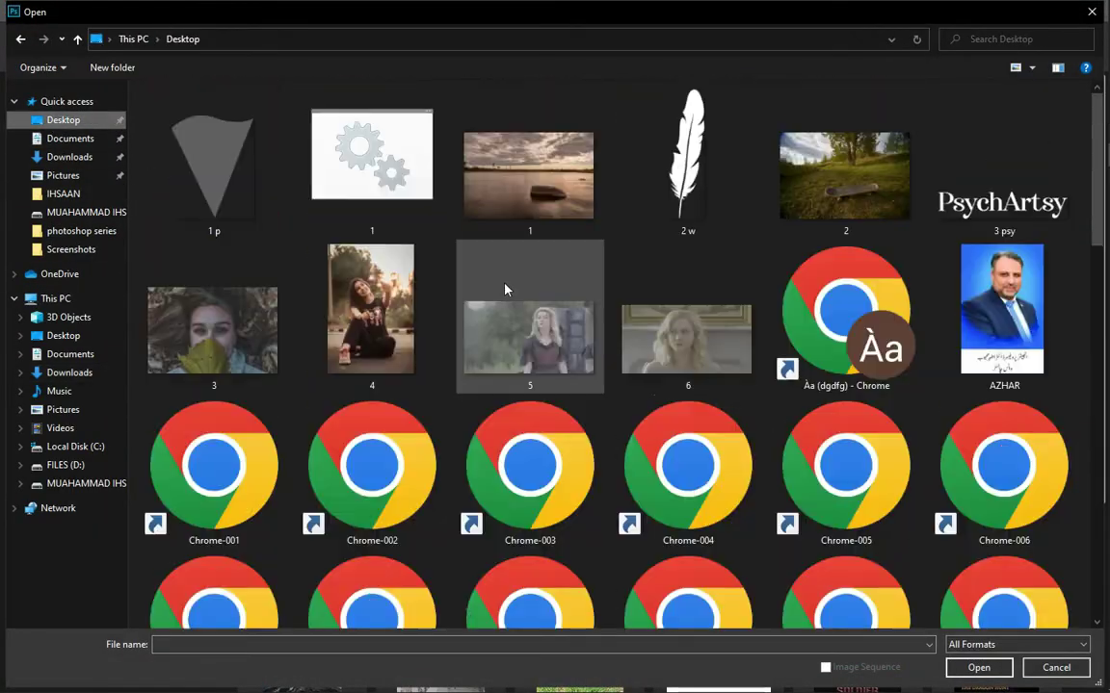
pyautogui.doubleClick(536, 345)
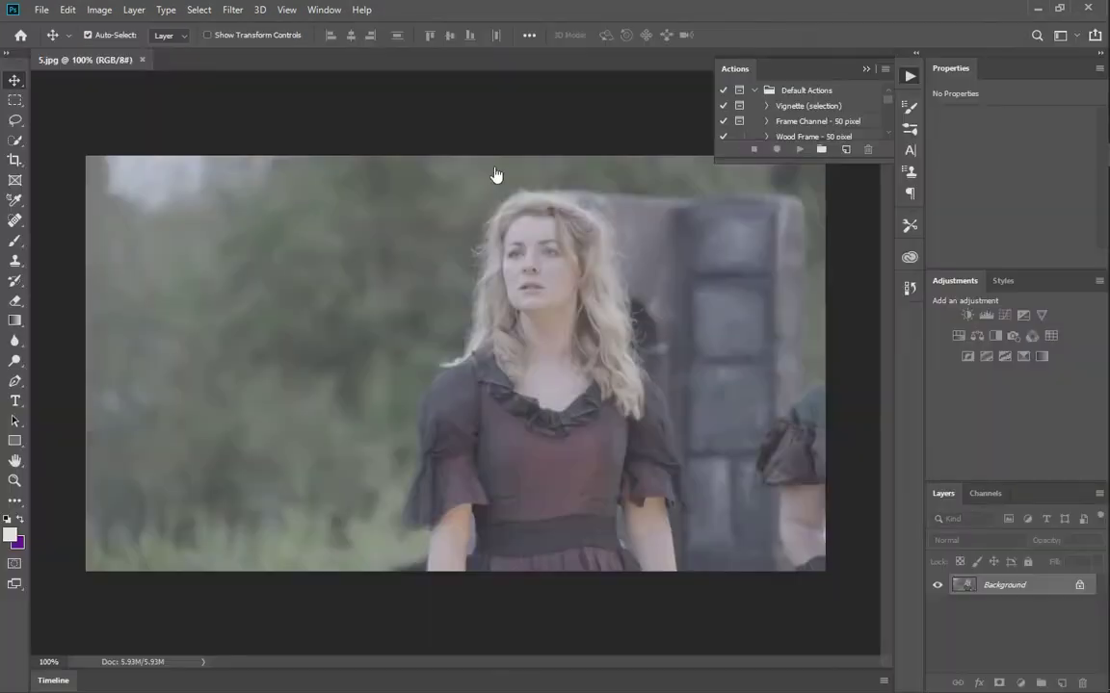
pyautogui.scroll(2, 413, 312)
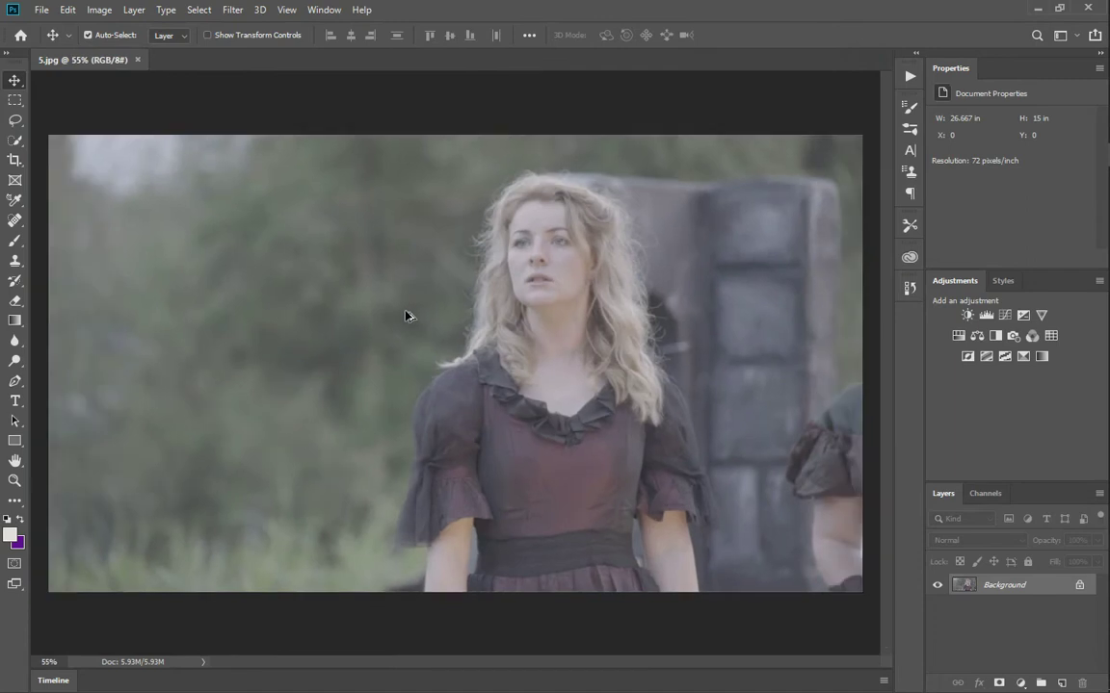
pyautogui.press('ctrl')
pyautogui.hotkey('ctrl', 'j')
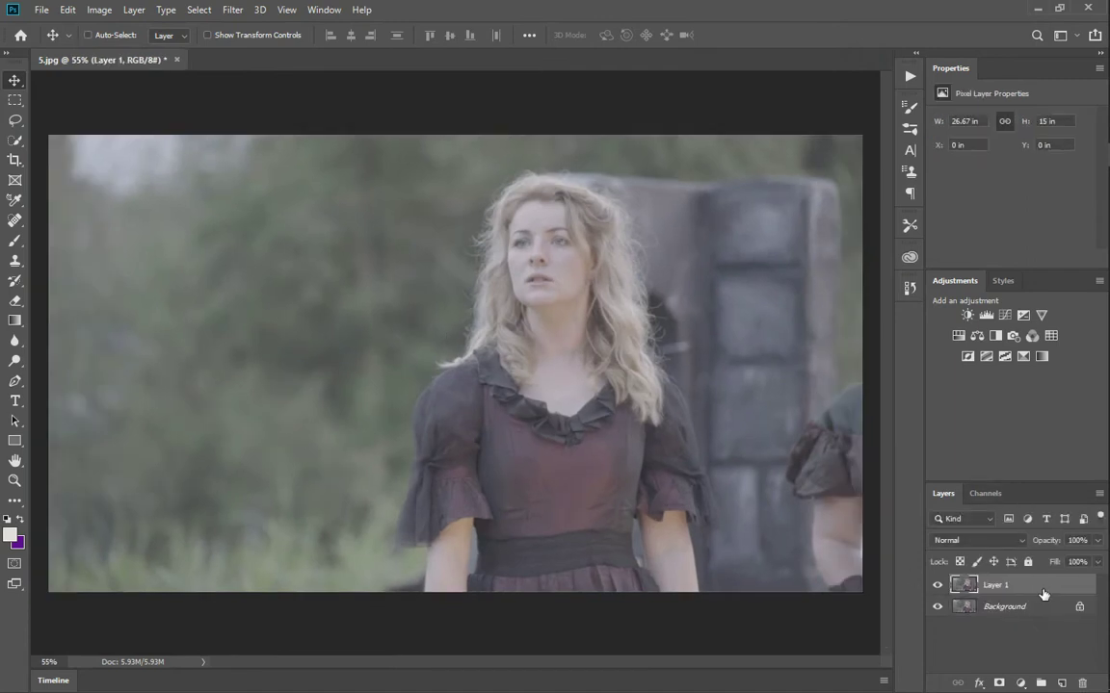
pyautogui.click(231, 9)
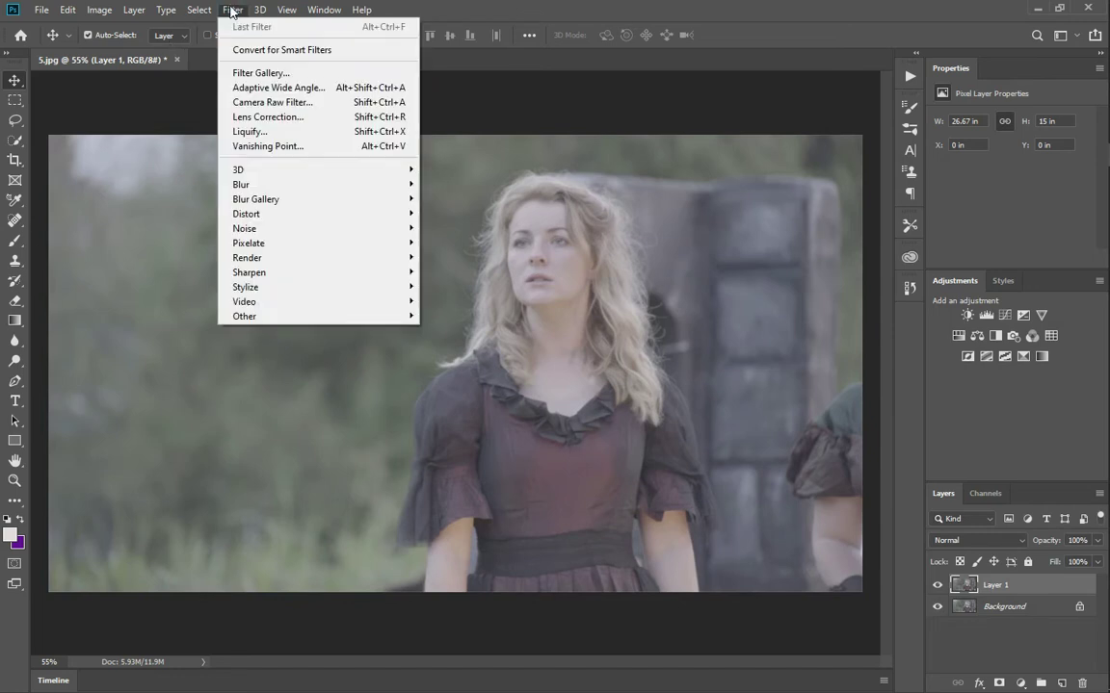
# Launch the Camera Raw filter on Layer 1 and set Temperature to neutral 0.
pyautogui.click(246, 104)
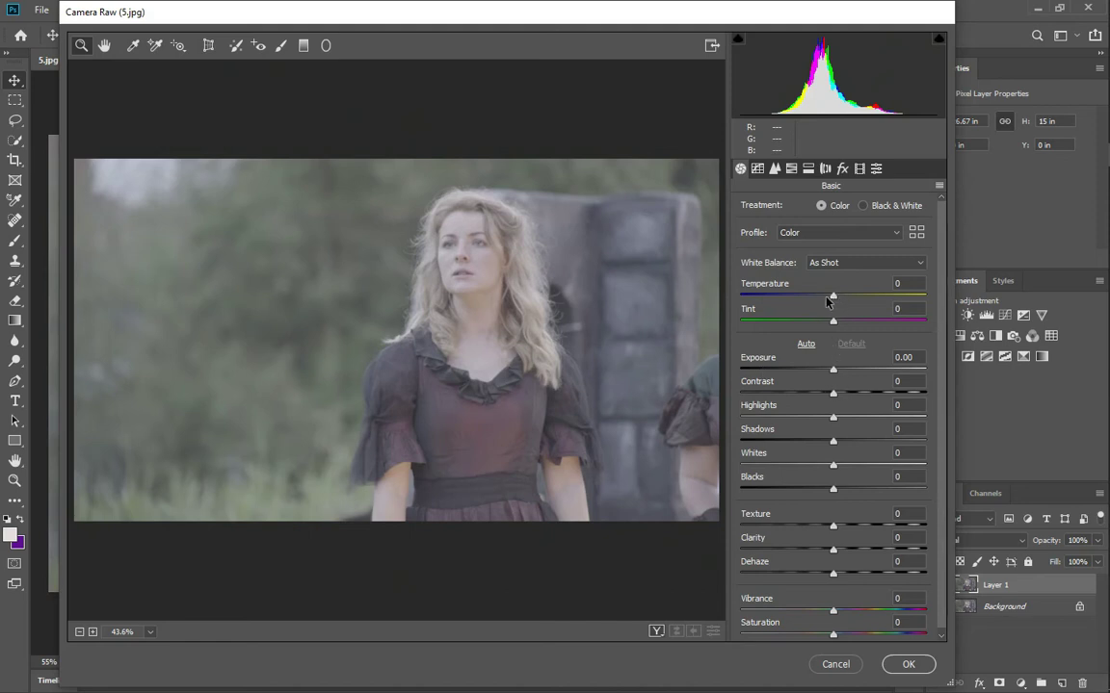
pyautogui.moveTo(827, 301); pyautogui.dragTo(820, 300)
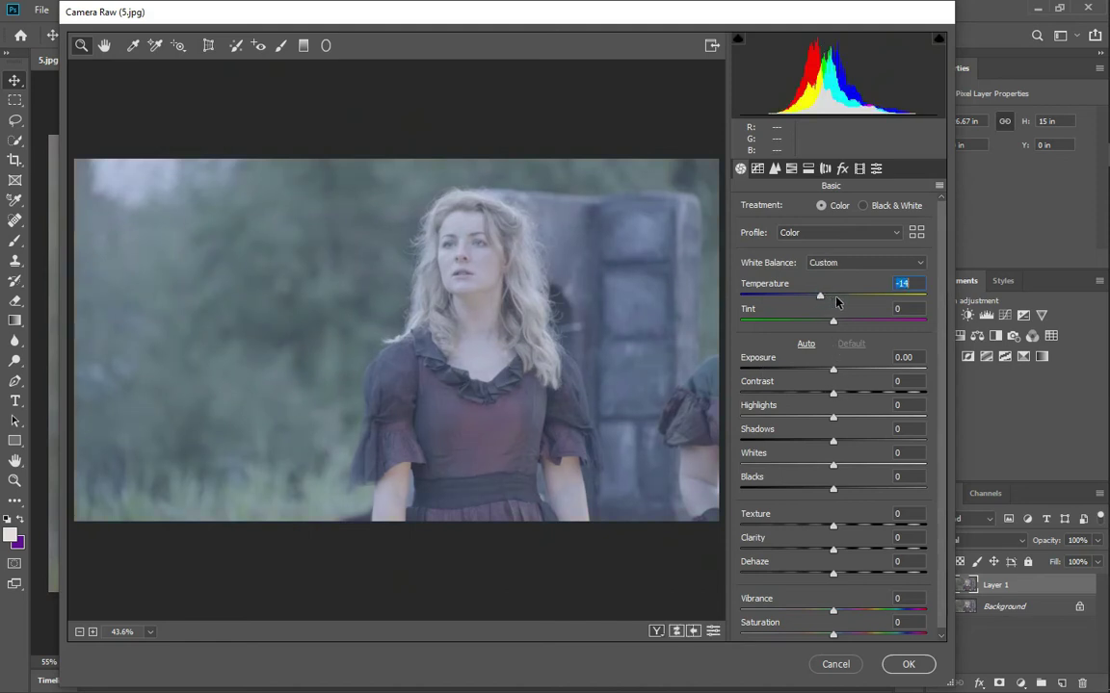
pyautogui.click(836, 301)
pyautogui.moveTo(836, 301); pyautogui.dragTo(833, 302)
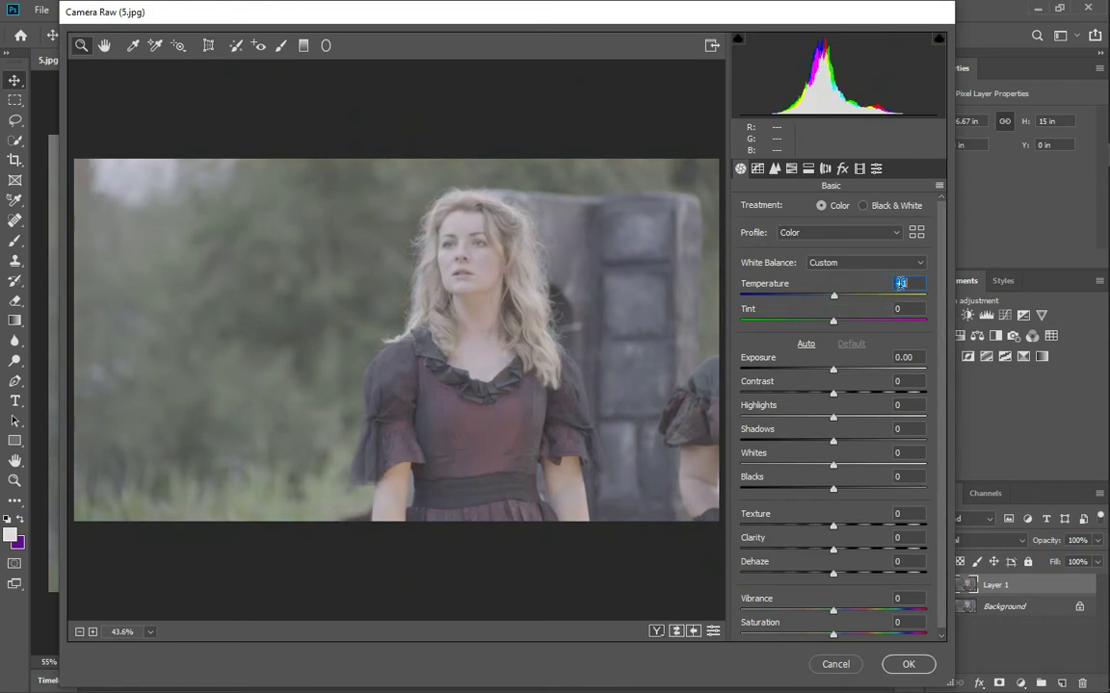
pyautogui.write('0')
# Lower Exposure to -0.45 and raise Contrast to about +86.
pyautogui.moveTo(833, 370); pyautogui.dragTo(825, 372)
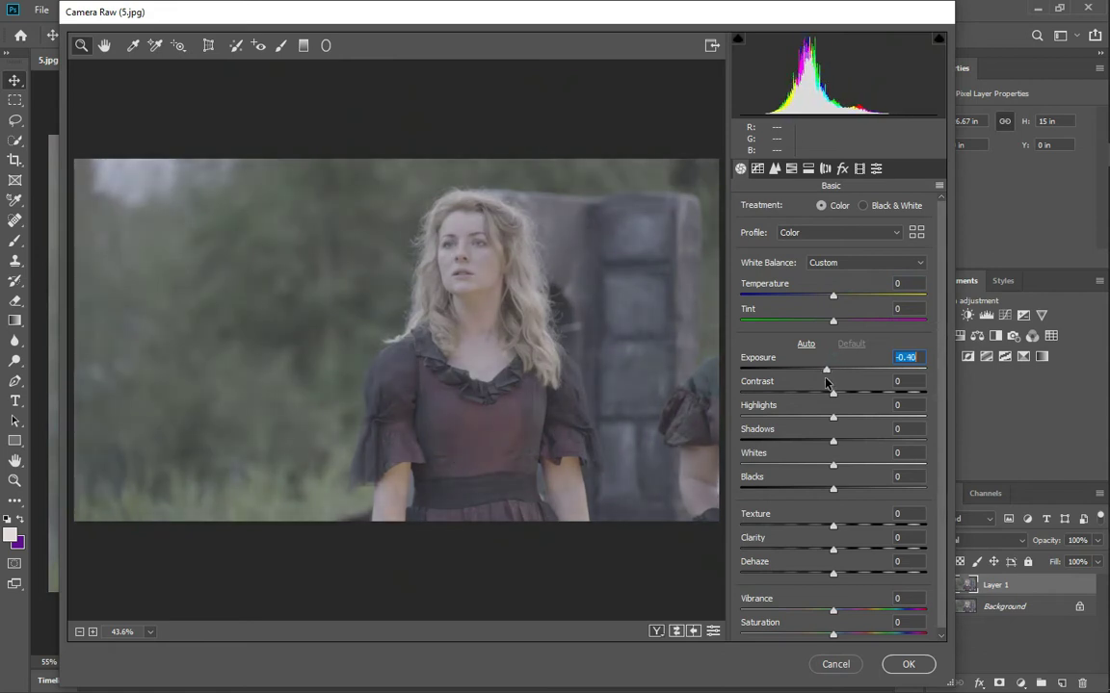
pyautogui.moveTo(830, 391)
pyautogui.mouseDown()
pyautogui.moveTo(911, 397)
pyautogui.moveTo(829, 371)
pyautogui.moveTo(927, 398)
pyautogui.mouseUp()
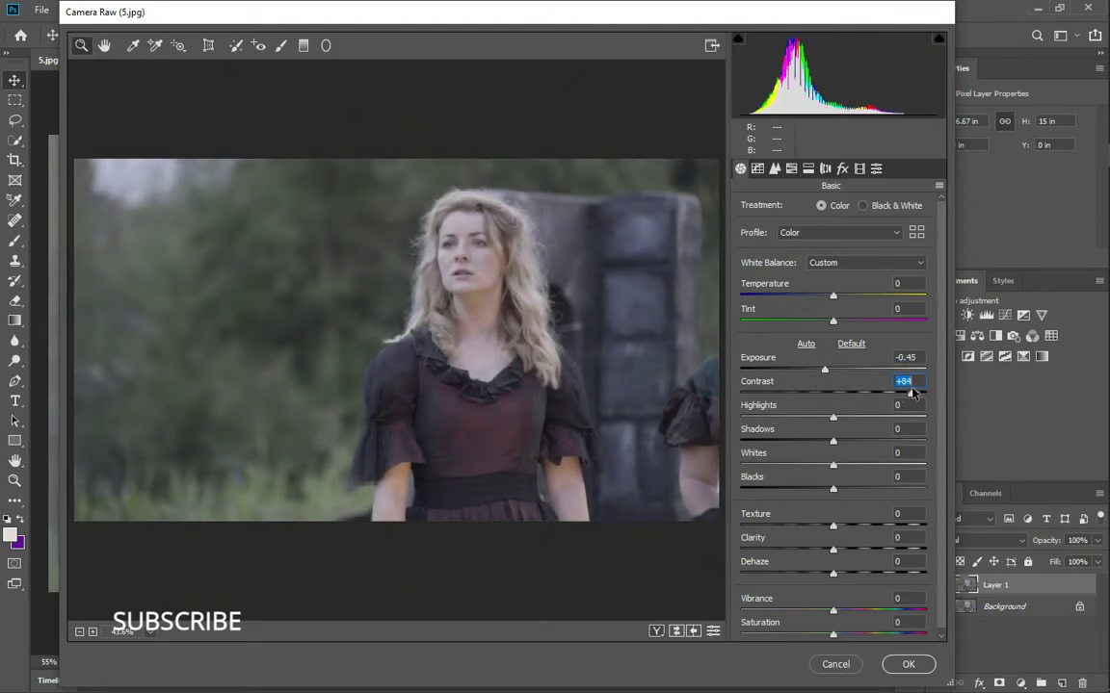
pyautogui.moveTo(927, 394)
pyautogui.mouseDown()
pyautogui.moveTo(907, 394)
pyautogui.moveTo(926, 394)
pyautogui.mouseUp()
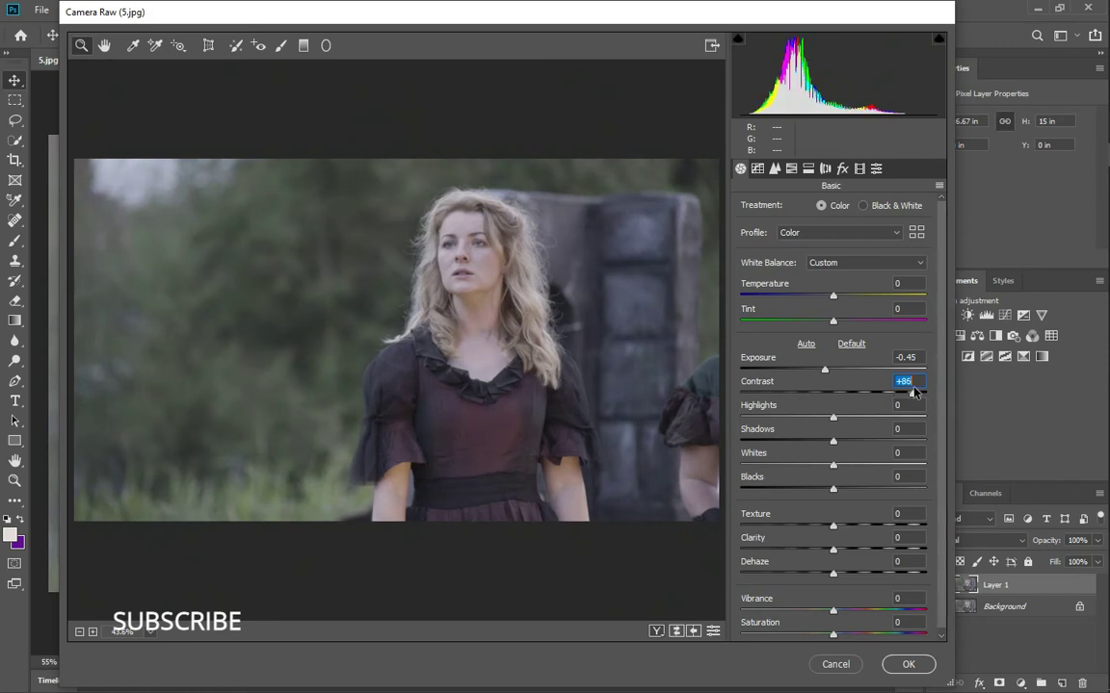
pyautogui.moveTo(836, 420); pyautogui.dragTo(795, 421)
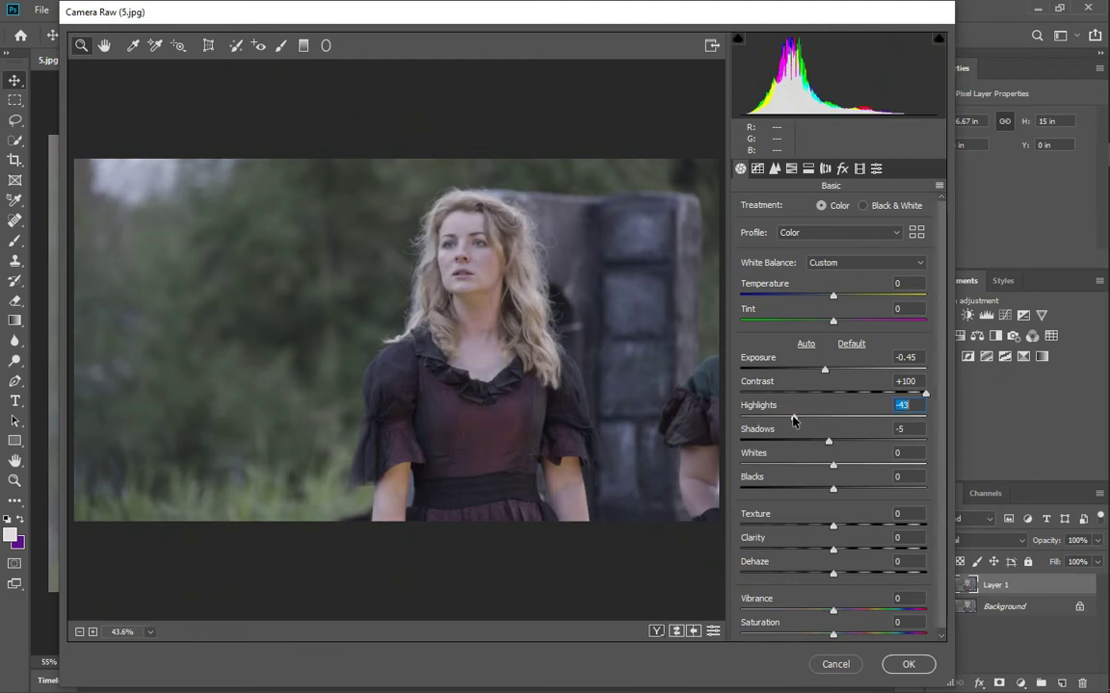
# Darken Shadows to -34 and Blacks to -20.
pyautogui.moveTo(829, 442); pyautogui.dragTo(815, 441)
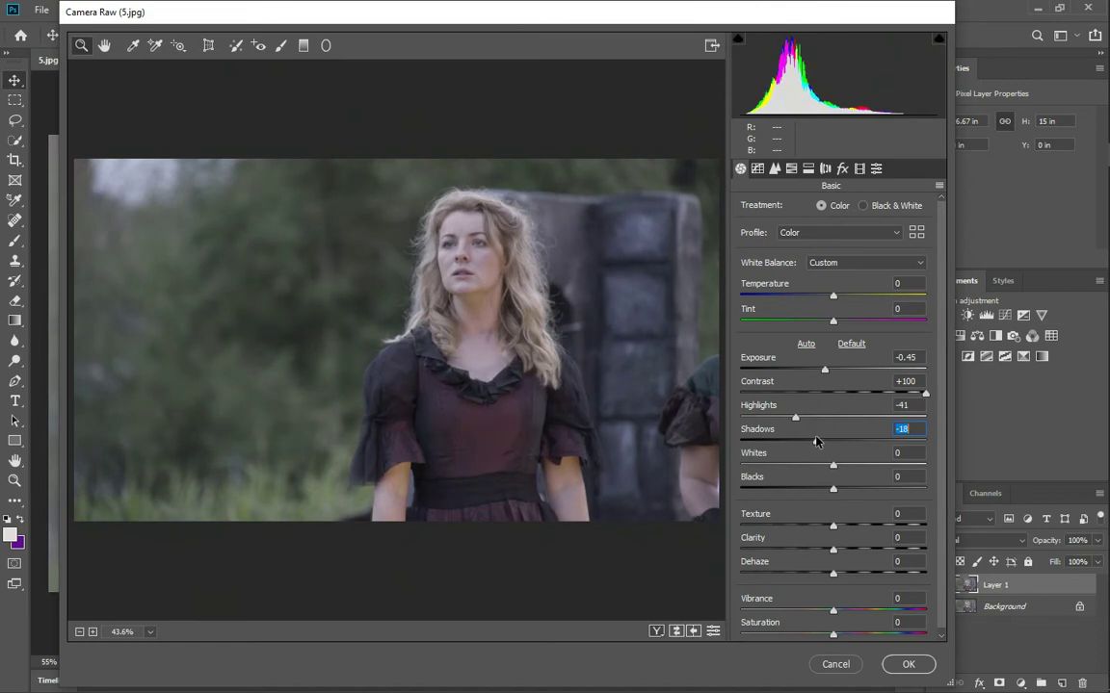
pyautogui.moveTo(815, 441)
pyautogui.mouseDown()
pyautogui.moveTo(803, 441)
pyautogui.moveTo(848, 466)
pyautogui.mouseUp()
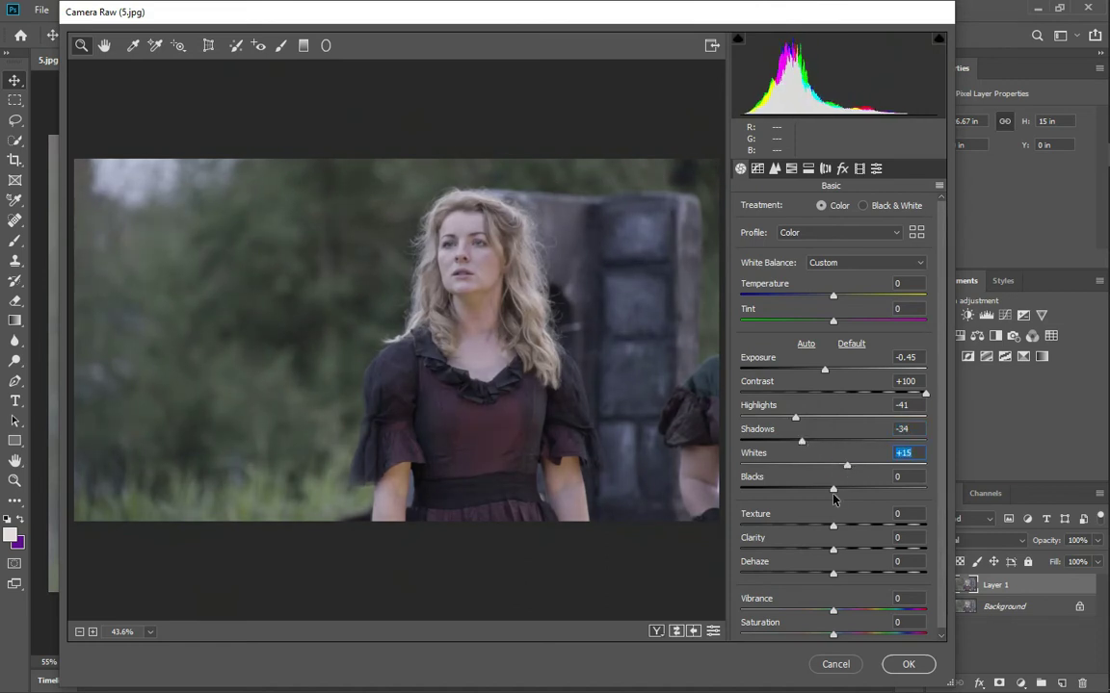
pyautogui.moveTo(833, 489)
pyautogui.mouseDown()
pyautogui.moveTo(814, 489)
pyautogui.moveTo(829, 470)
pyautogui.mouseUp()
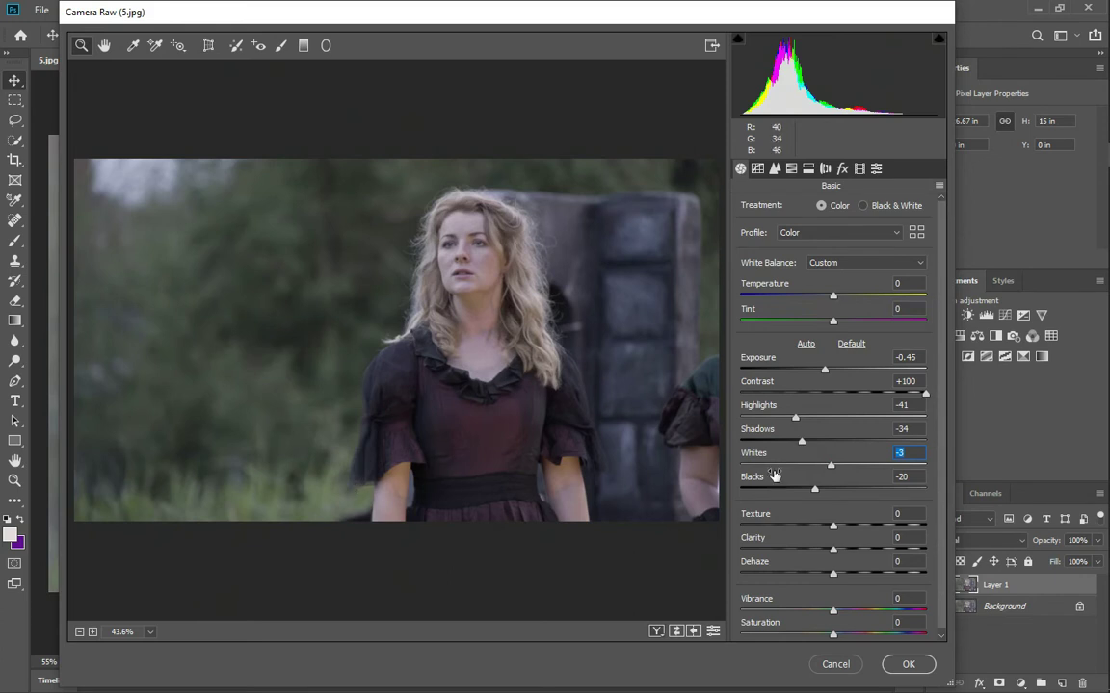
# Add Clarity +8, Dehaze +9, Vibrance +33 and Saturation +8.
pyautogui.moveTo(833, 549)
pyautogui.mouseDown()
pyautogui.moveTo(846, 551)
pyautogui.moveTo(836, 551)
pyautogui.mouseUp()
pyautogui.doubleClick(842, 551)
pyautogui.click(843, 576)
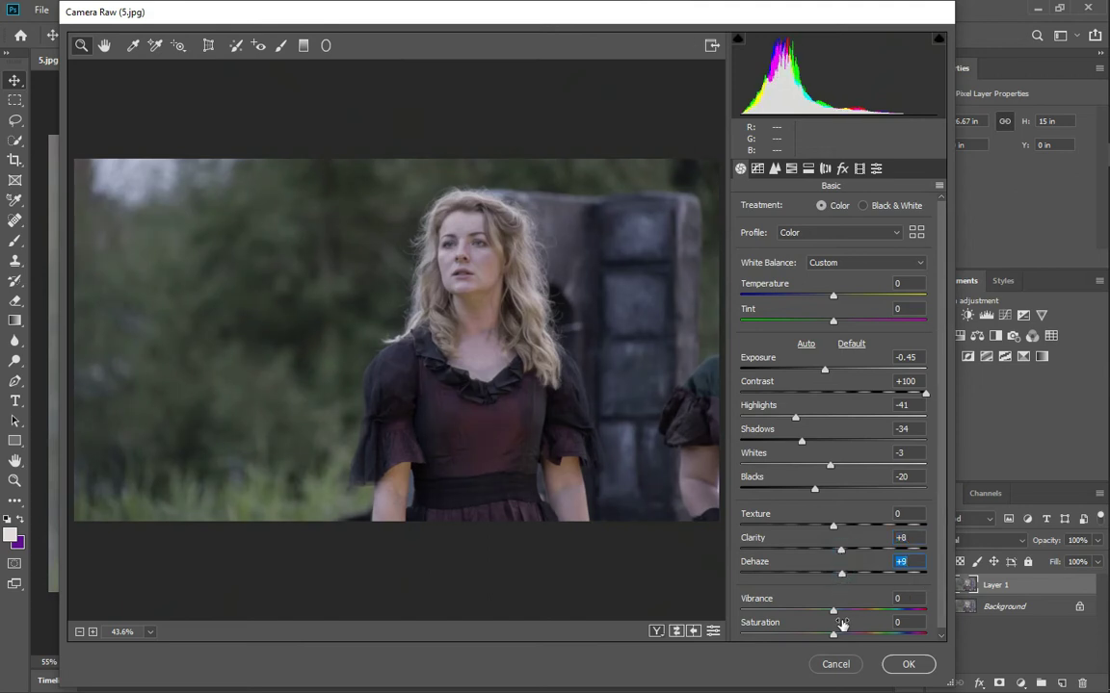
pyautogui.moveTo(851, 616); pyautogui.dragTo(888, 614)
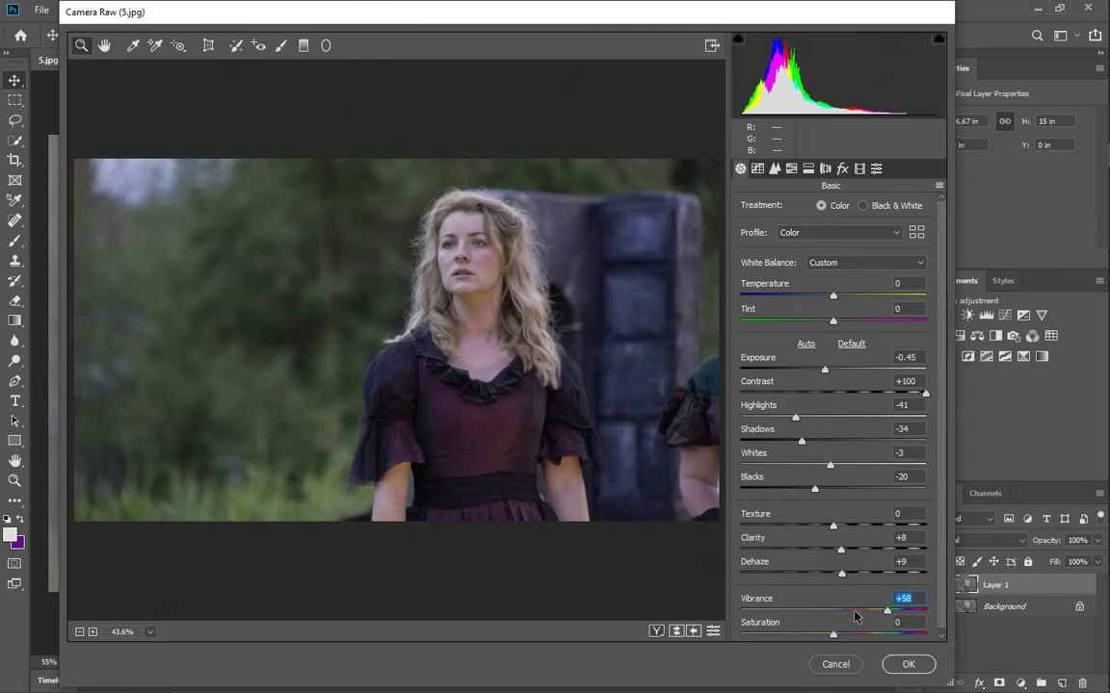
pyautogui.click(864, 609)
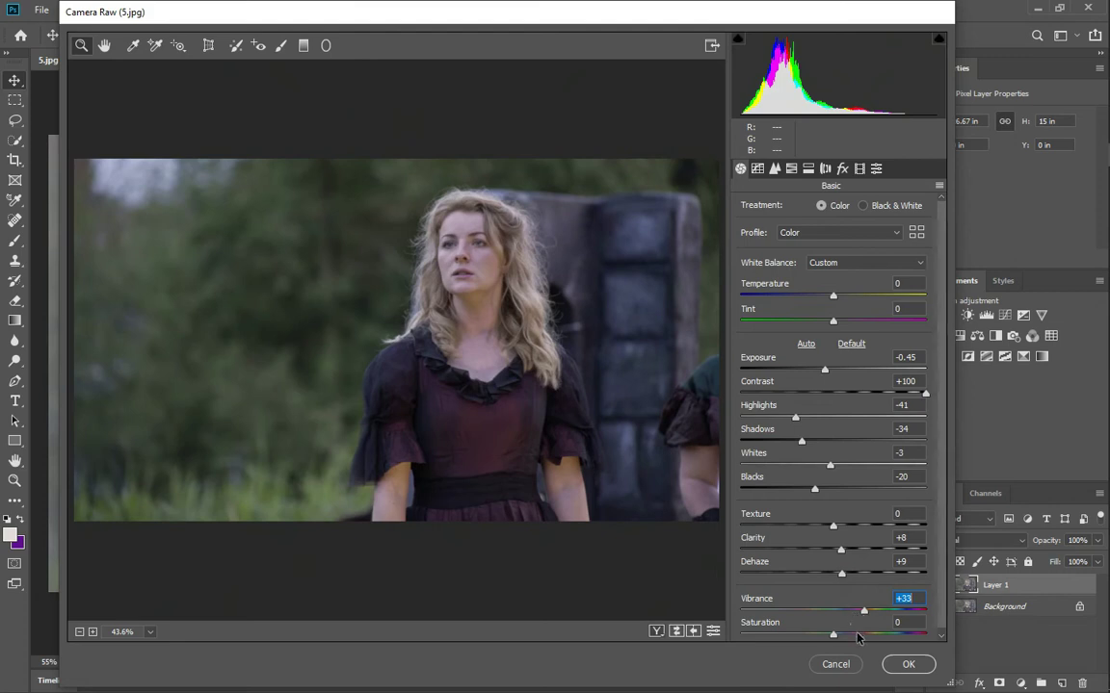
pyautogui.click(841, 635)
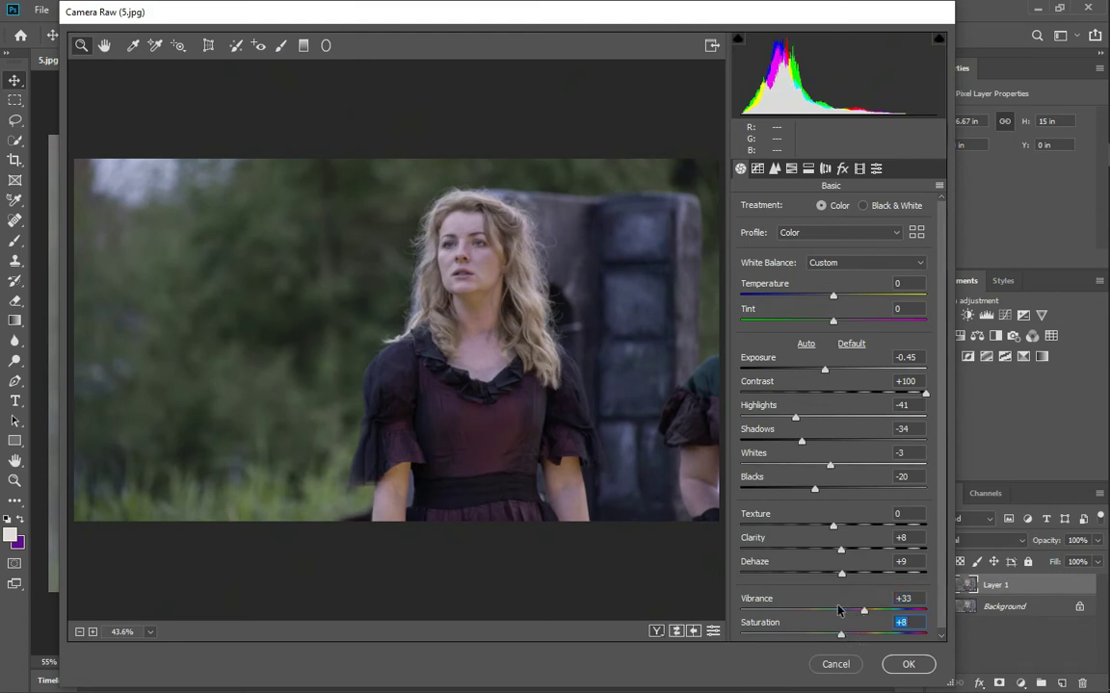
pyautogui.click(791, 169)
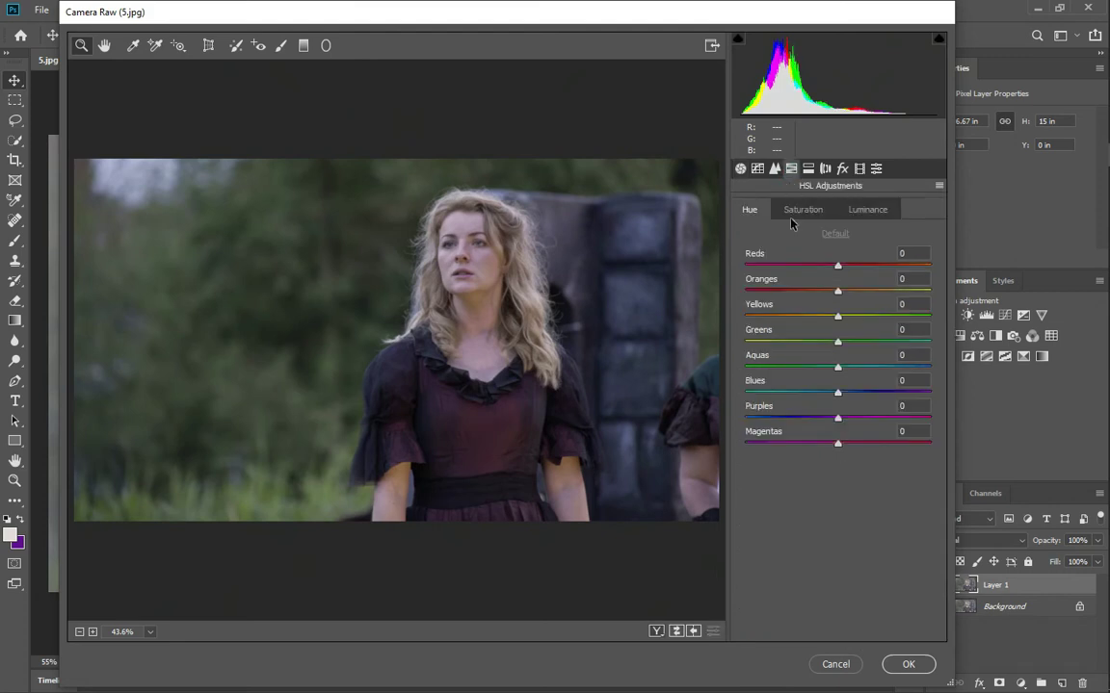
# Shift the HSL hue of Greens to +69 and Yellows to -10.
pyautogui.moveTo(837, 342)
pyautogui.mouseDown()
pyautogui.moveTo(905, 357)
pyautogui.moveTo(763, 372)
pyautogui.mouseUp()
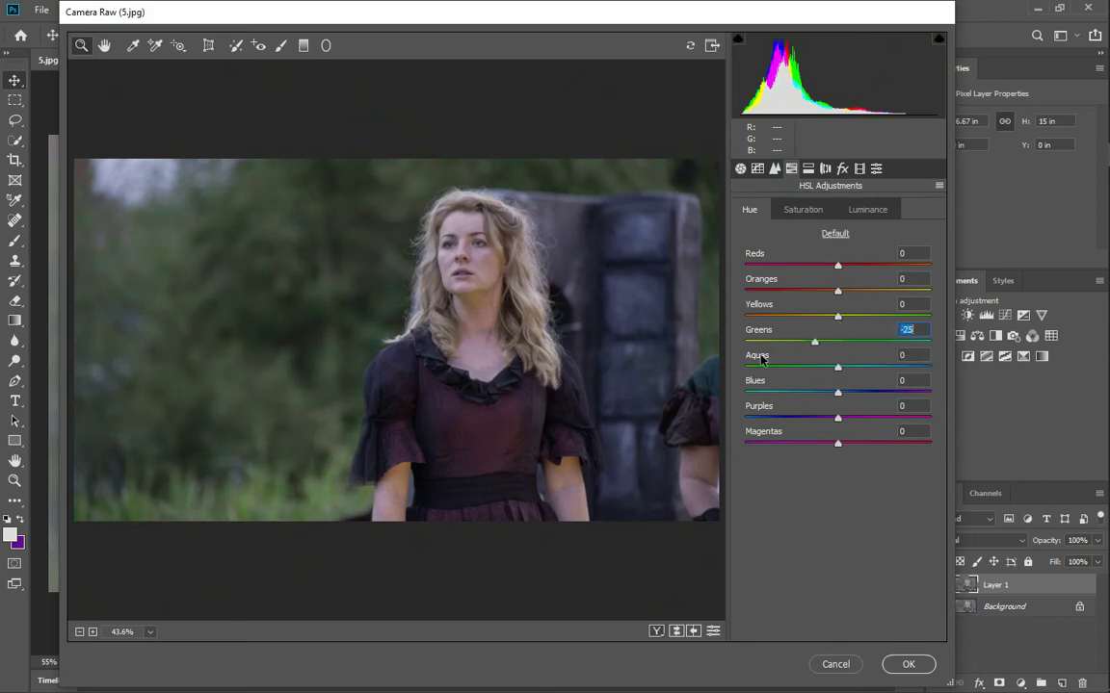
pyautogui.moveTo(771, 373); pyautogui.dragTo(902, 383)
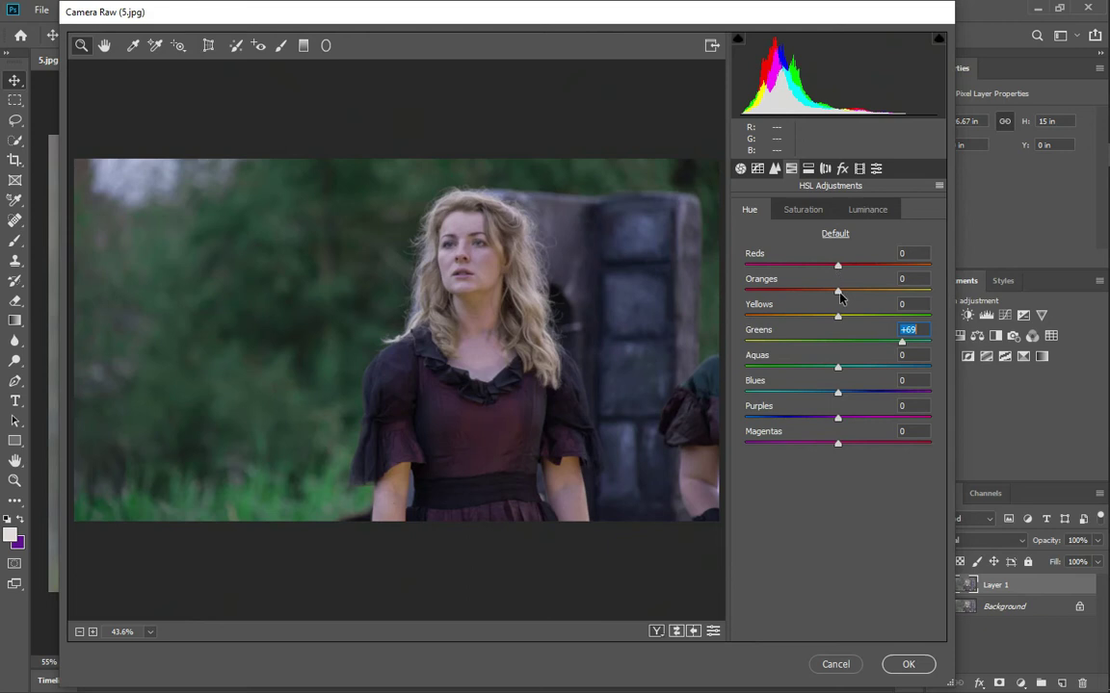
pyautogui.click(840, 293)
pyautogui.doubleClick(848, 290)
pyautogui.scroll(2, 459, 331)
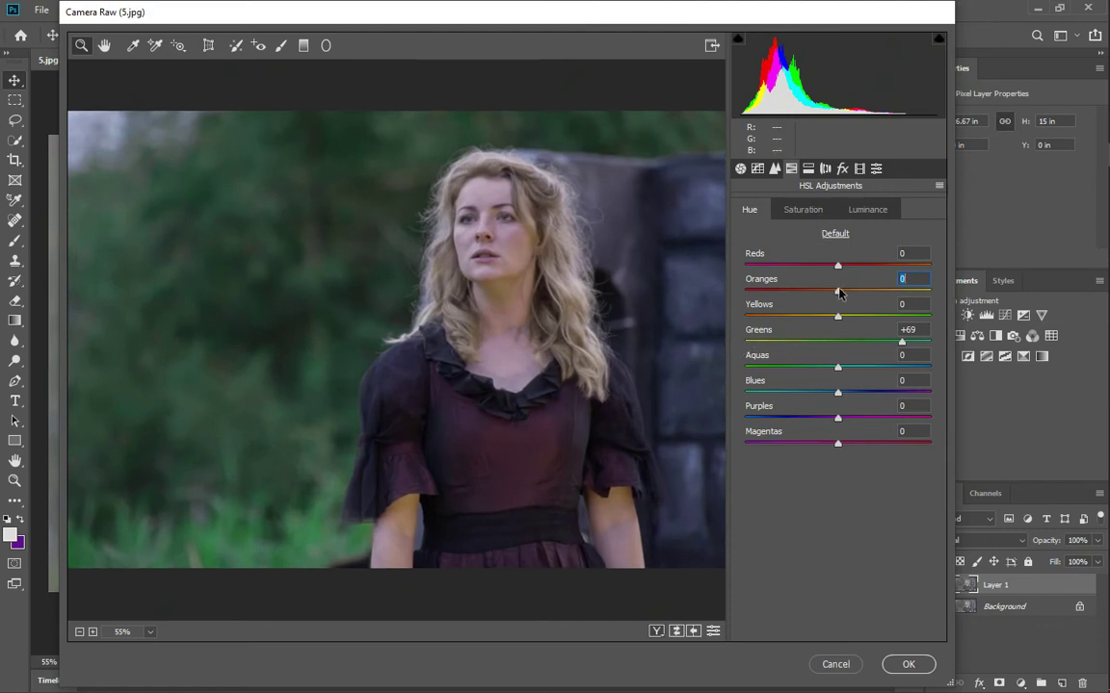
pyautogui.moveTo(837, 316)
pyautogui.mouseDown()
pyautogui.moveTo(765, 316)
pyautogui.moveTo(828, 316)
pyautogui.mouseUp()
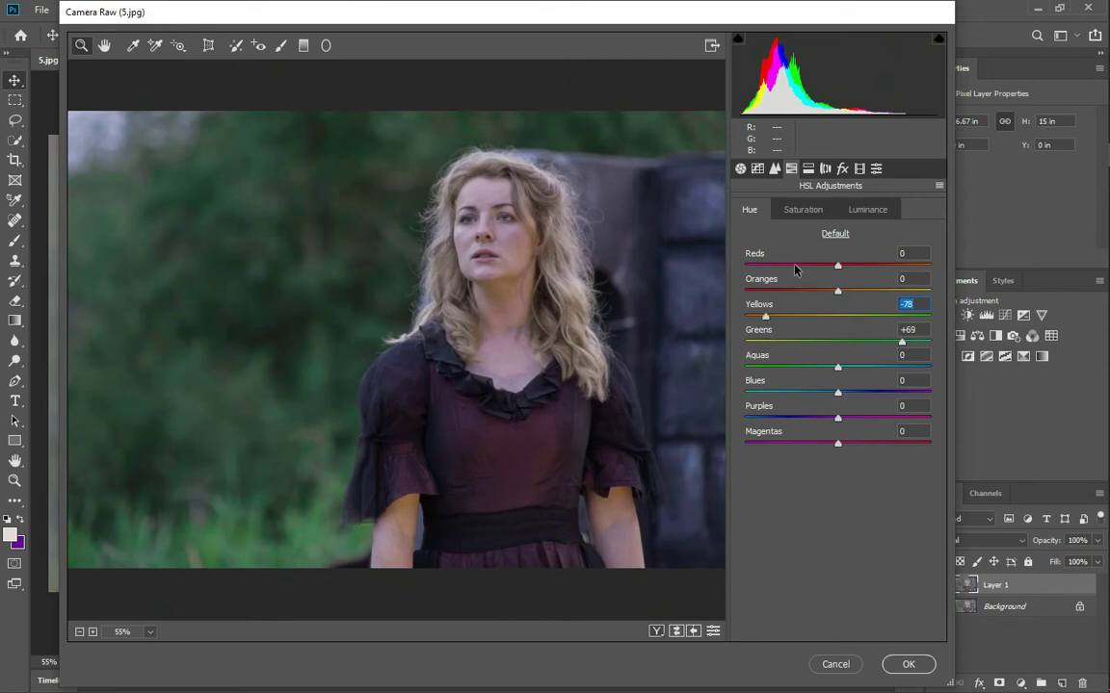
# Lower the saturation of Oranges and Yellows in HSL.
pyautogui.click(809, 210)
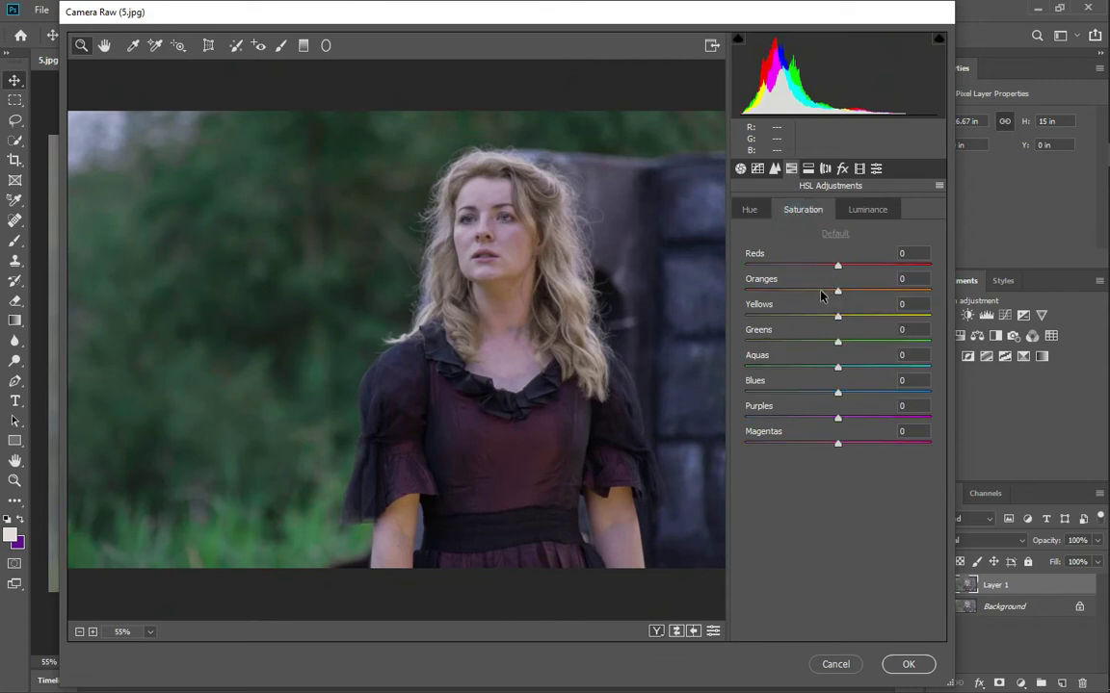
pyautogui.click(815, 293)
pyautogui.hotkey('ctrl', 'z')
pyautogui.click(815, 317)
pyautogui.click(778, 292)
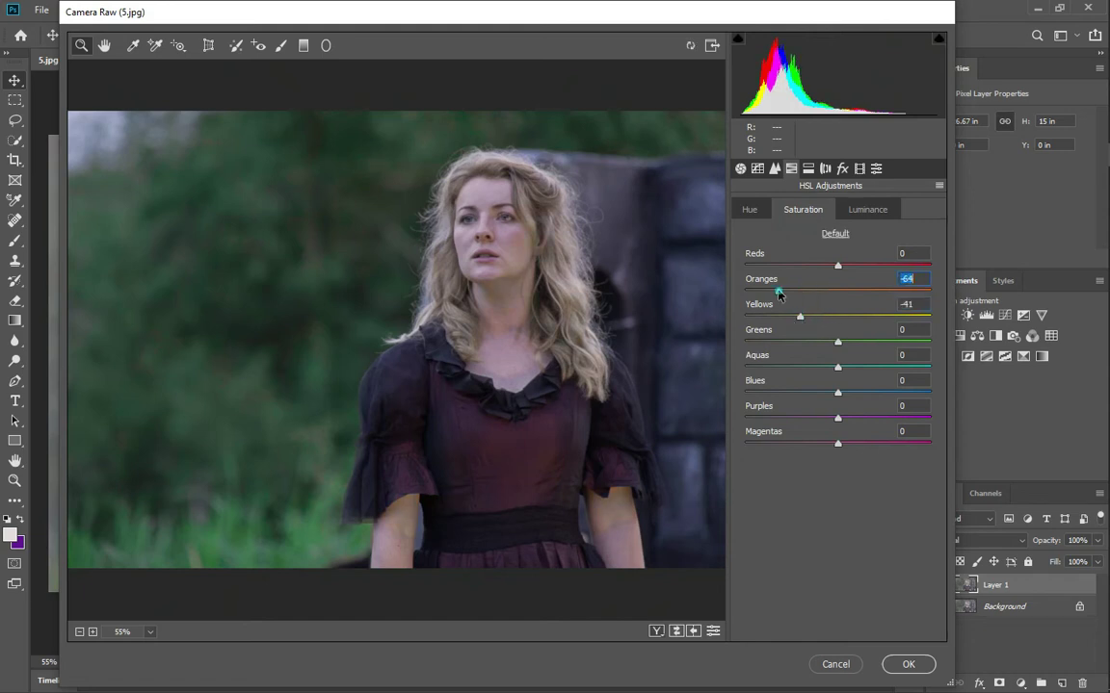
pyautogui.moveTo(782, 293); pyautogui.dragTo(823, 296)
# Raise the Reds luminance to +18.
pyautogui.click(867, 209)
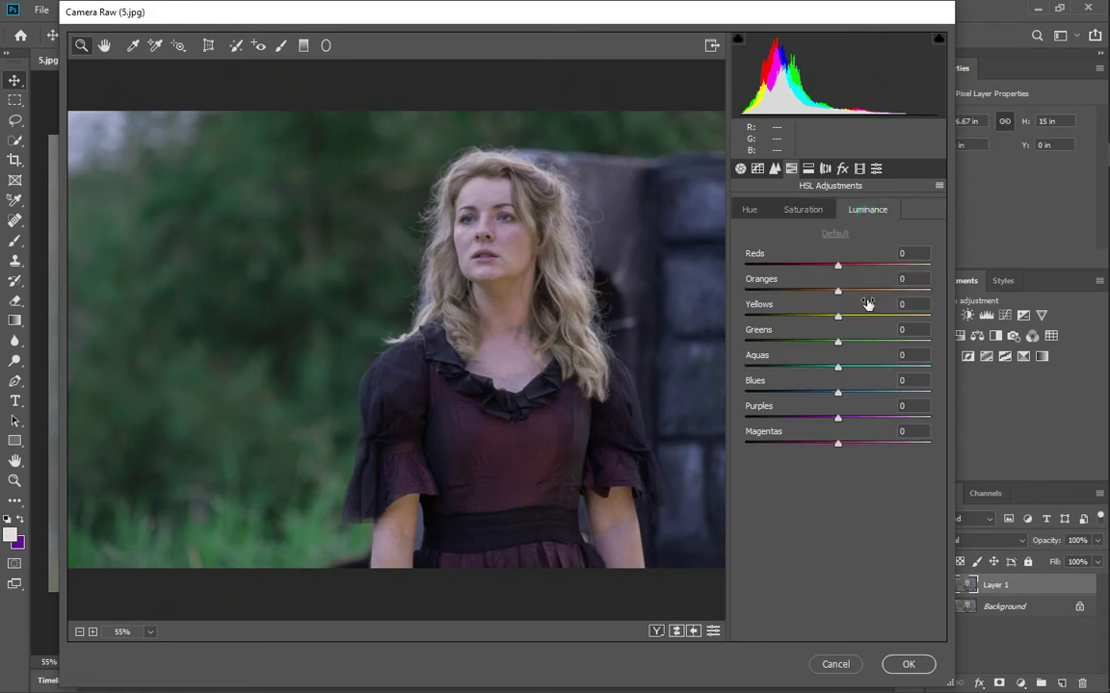
pyautogui.click(853, 268)
pyautogui.click(770, 212)
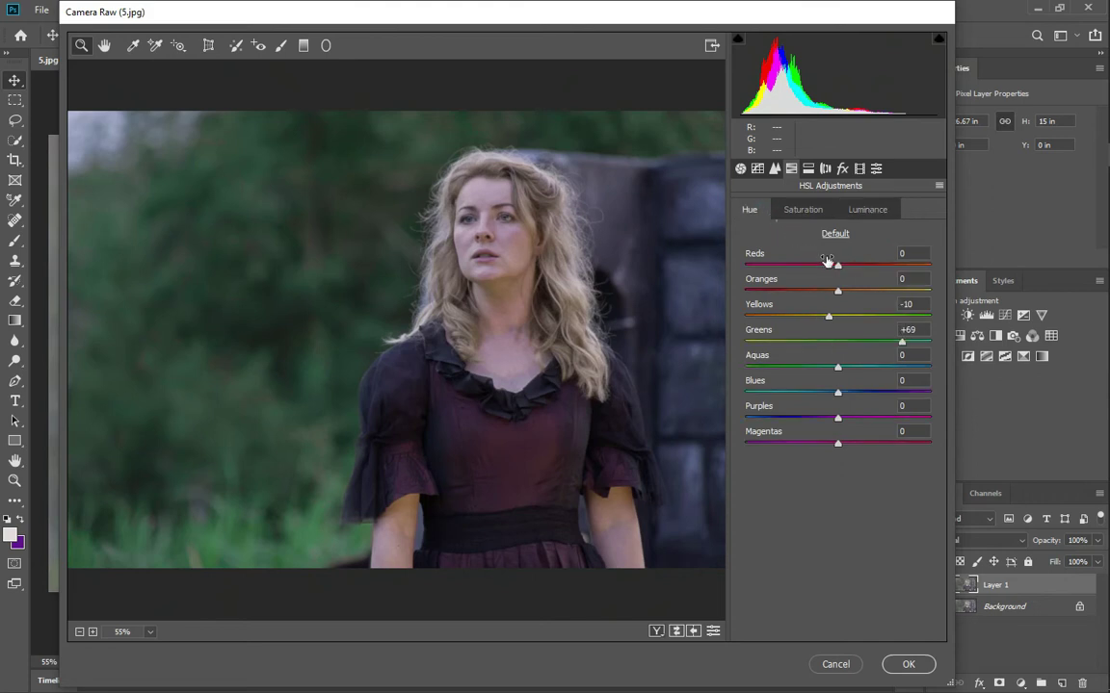
# Set HSL hues to Reds -3, Purples +62 and Magentas -37.
pyautogui.moveTo(824, 260)
pyautogui.mouseDown()
pyautogui.moveTo(807, 265)
pyautogui.moveTo(833, 272)
pyautogui.mouseUp()
pyautogui.hotkey('ctrl', '0')
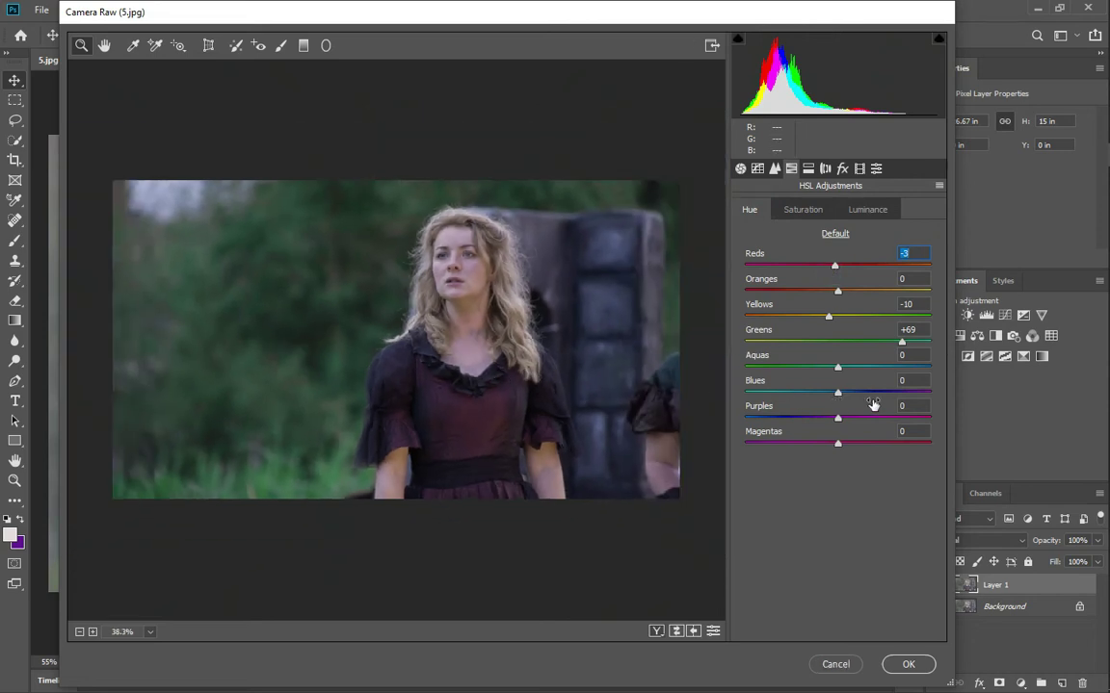
pyautogui.moveTo(837, 418); pyautogui.dragTo(907, 418)
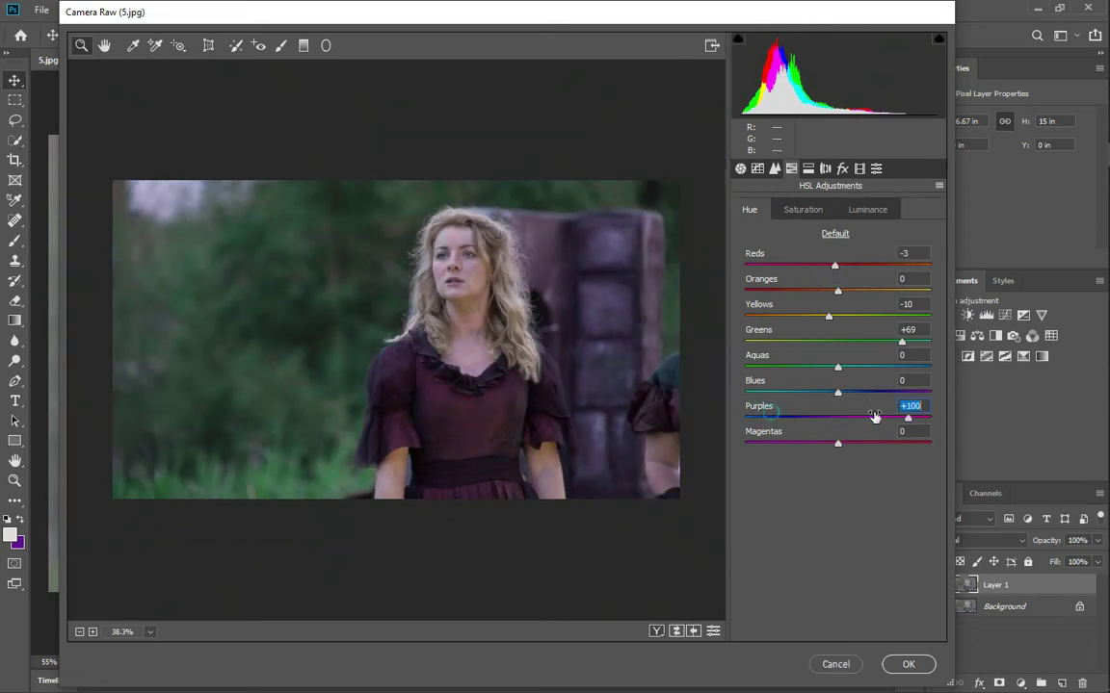
pyautogui.moveTo(907, 418)
pyautogui.mouseDown()
pyautogui.moveTo(768, 418)
pyautogui.moveTo(790, 431)
pyautogui.moveTo(807, 418)
pyautogui.mouseUp()
pyautogui.moveTo(862, 443)
pyautogui.mouseDown()
pyautogui.moveTo(804, 443)
pyautogui.moveTo(894, 421)
pyautogui.mouseUp()
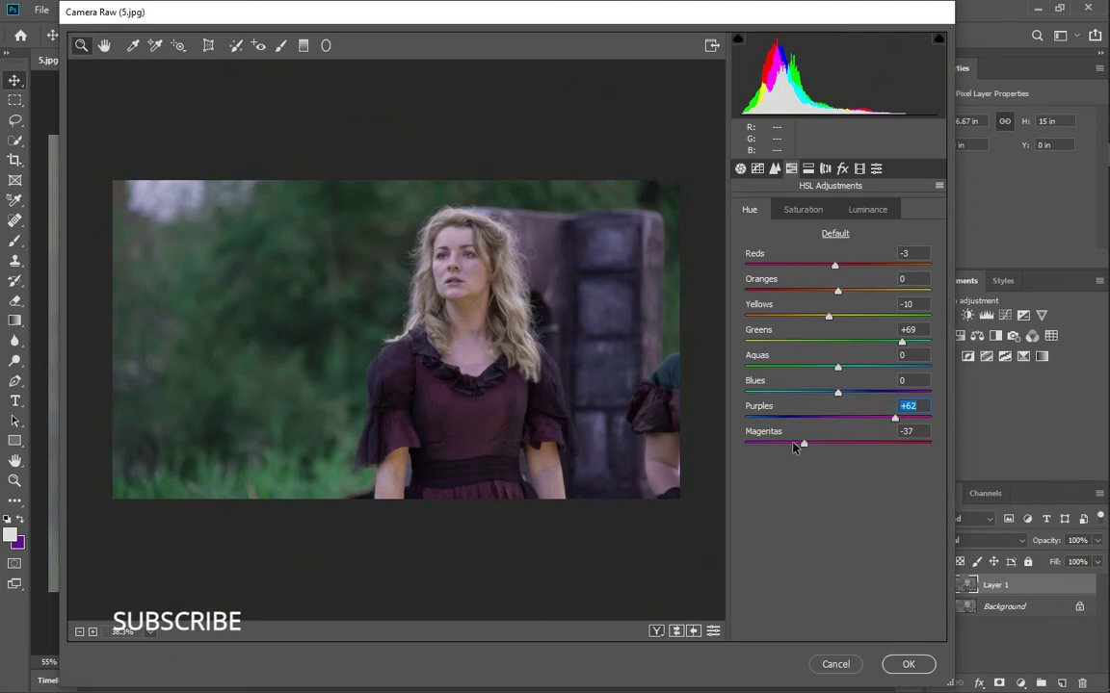
pyautogui.click(806, 210)
pyautogui.click(864, 210)
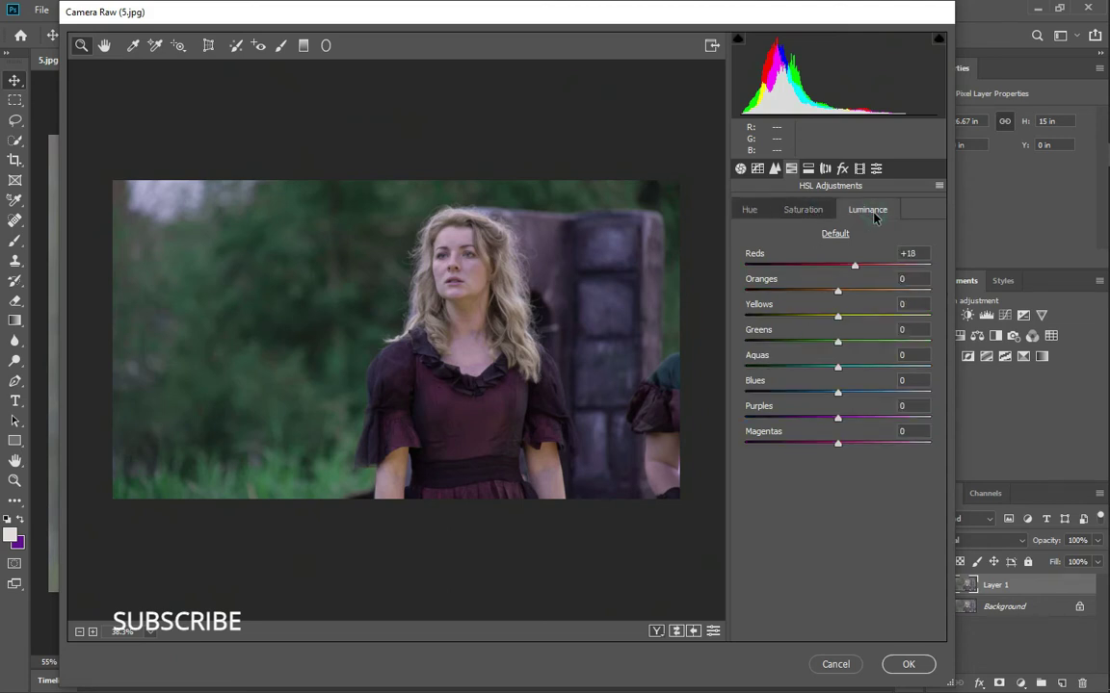
pyautogui.click(751, 210)
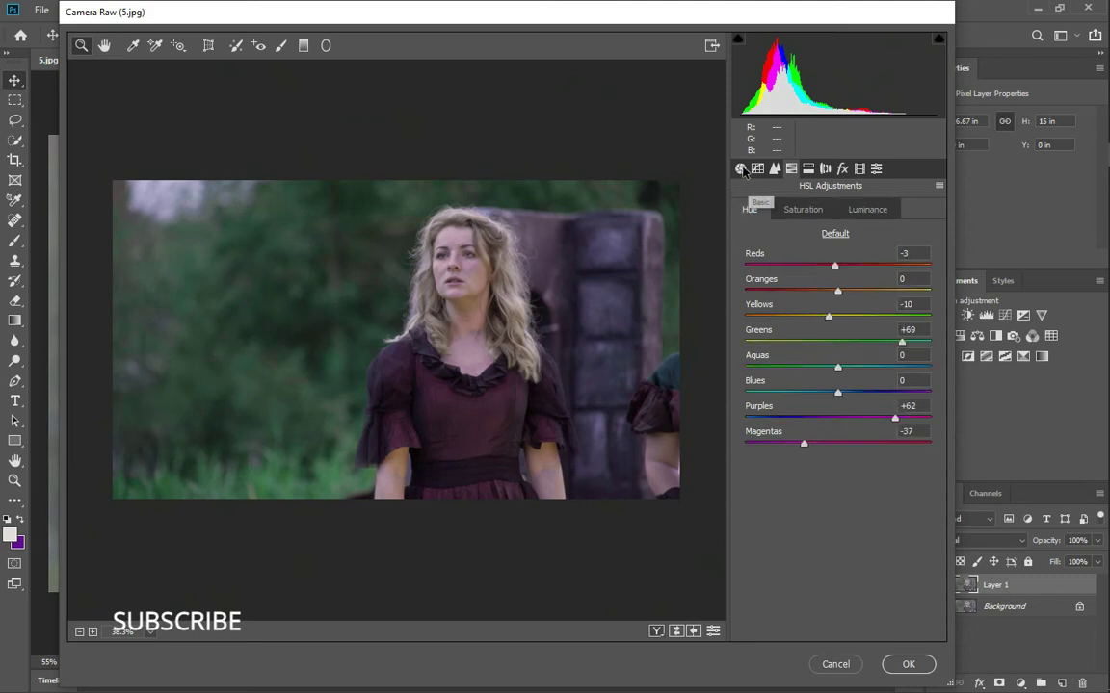
# In the Basic panel, increase Clarity from +8 to +13, leaving Temperature unchanged.
pyautogui.click(741, 170)
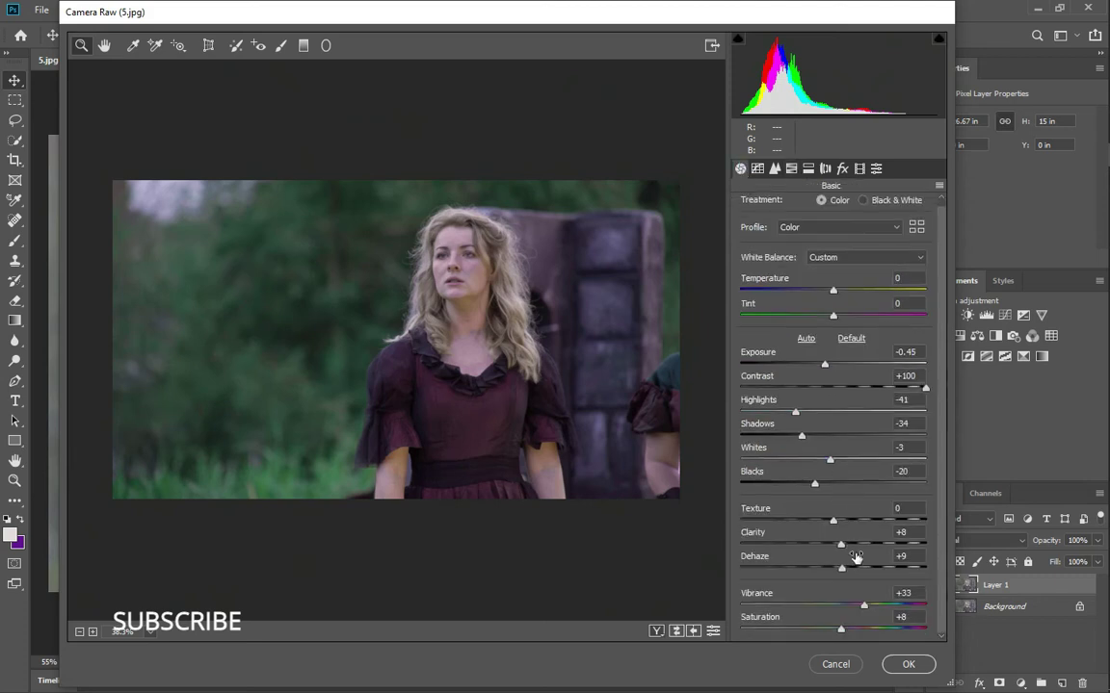
pyautogui.moveTo(841, 544); pyautogui.dragTo(846, 545)
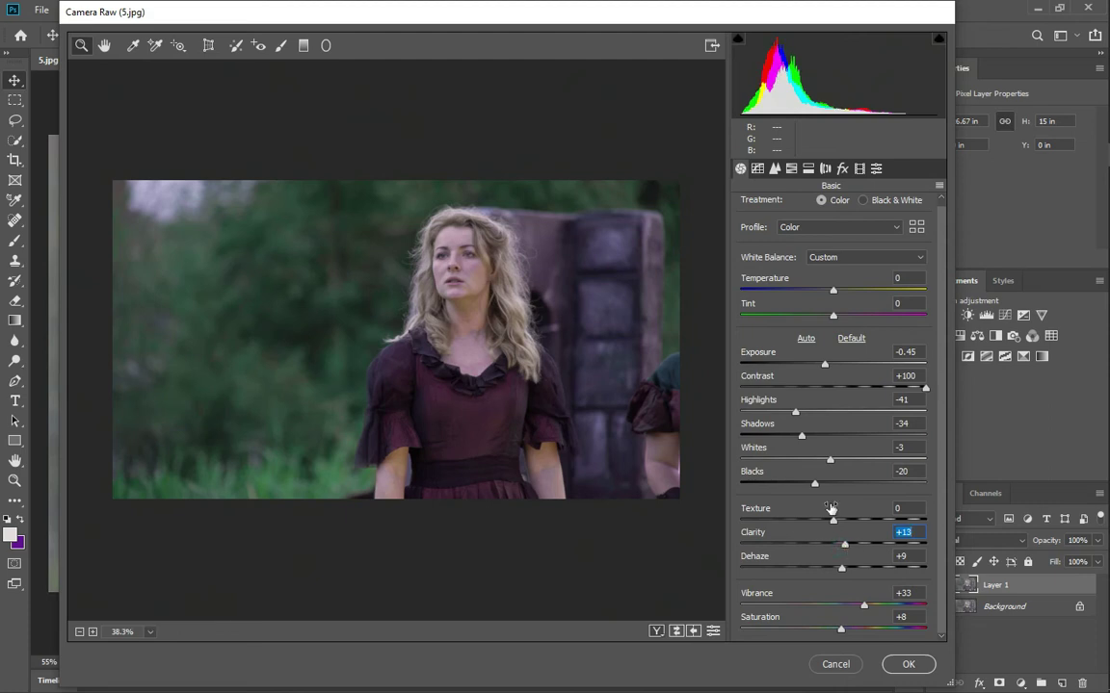
pyautogui.scroll(2, 549, 492)
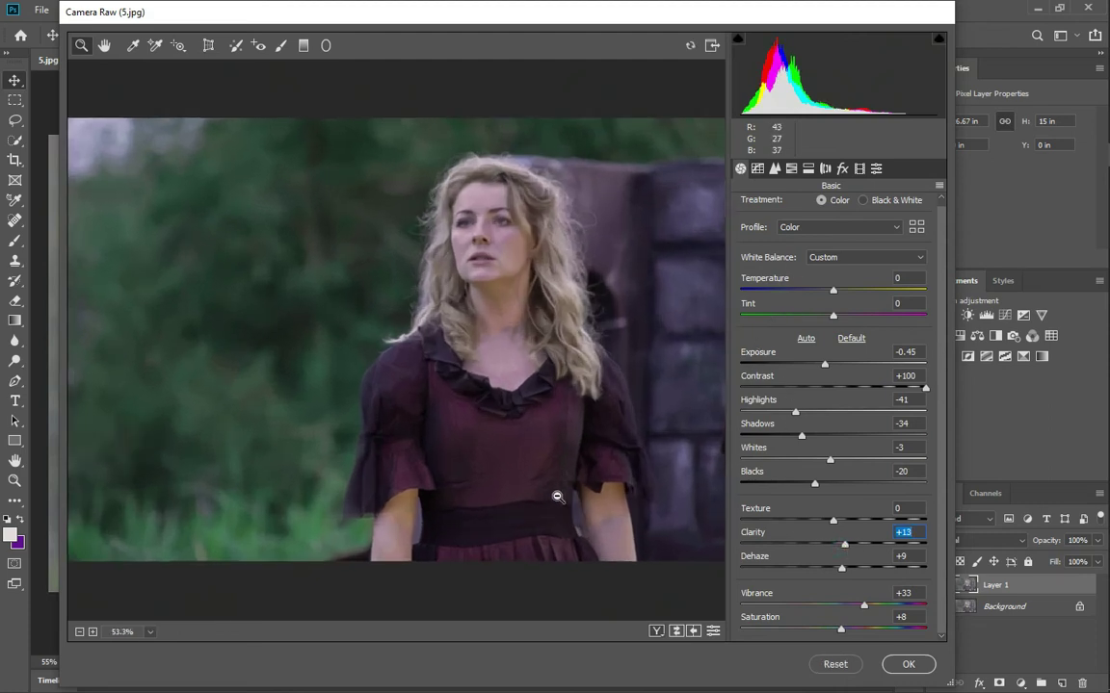
pyautogui.scroll(1, 549, 492)
pyautogui.scroll(-2, 397, 376)
pyautogui.scroll(-1, 315, 287)
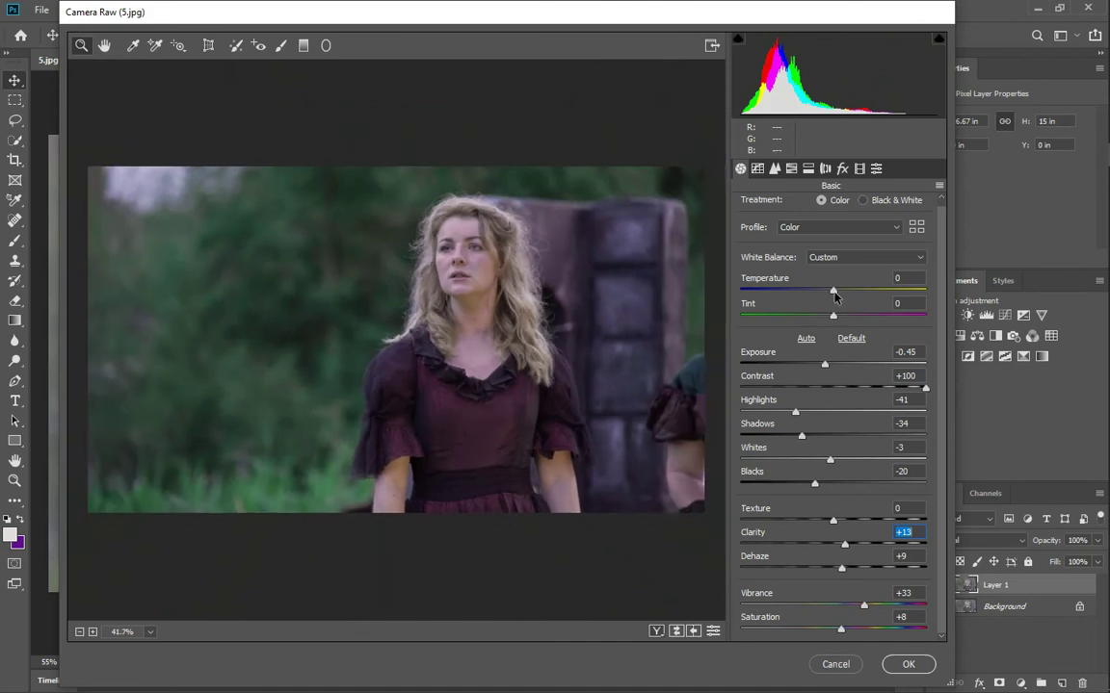
pyautogui.moveTo(835, 292); pyautogui.dragTo(831, 291)
pyautogui.hotkey('ctrl', 'z')
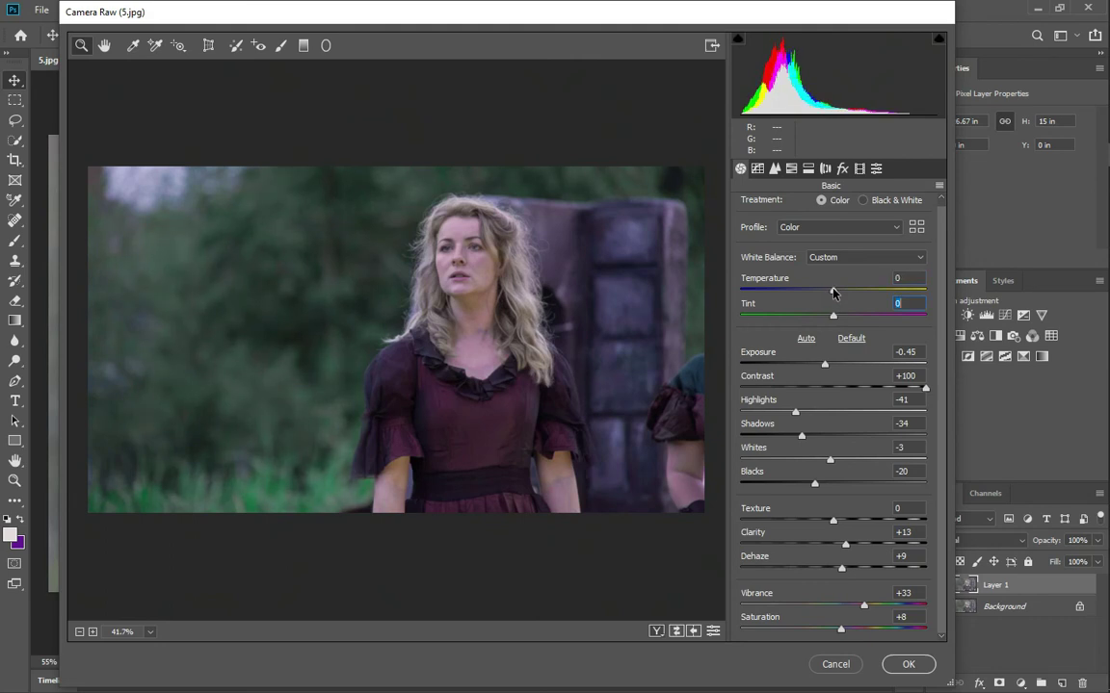
pyautogui.click(793, 170)
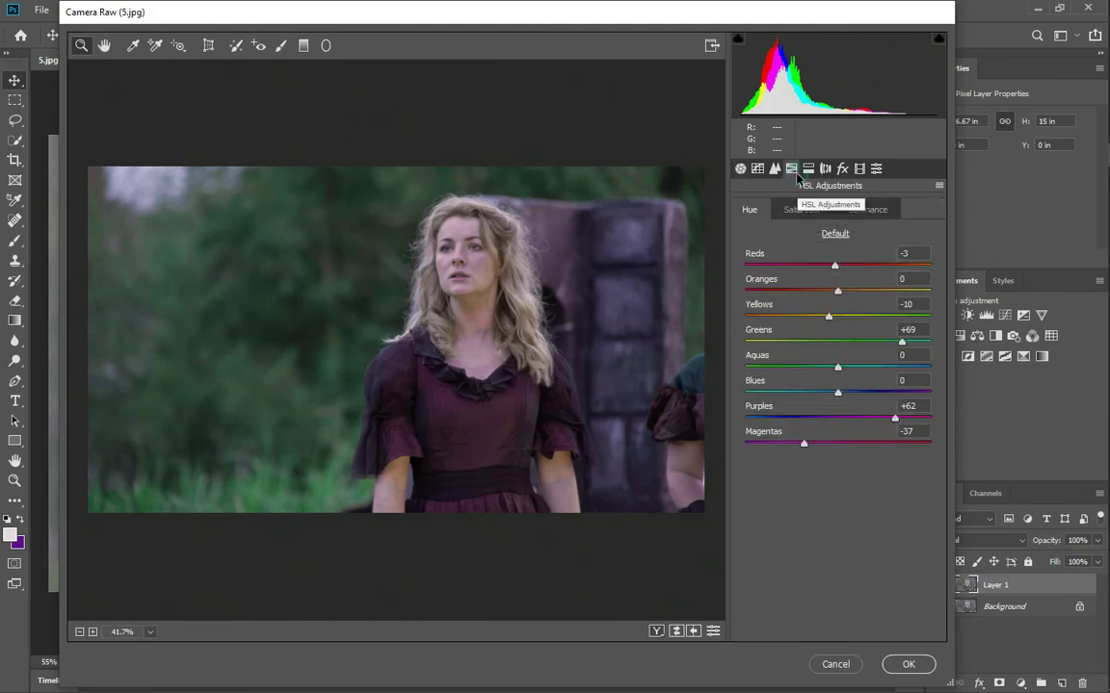
# Set HSL saturation of Greens to +34 and Aquas to +22.
pyautogui.click(803, 209)
pyautogui.click(873, 342)
pyautogui.scroll(-2, 872, 356)
pyautogui.scroll(1, 873, 355)
pyautogui.scroll(-1, 870, 332)
pyautogui.click(857, 366)
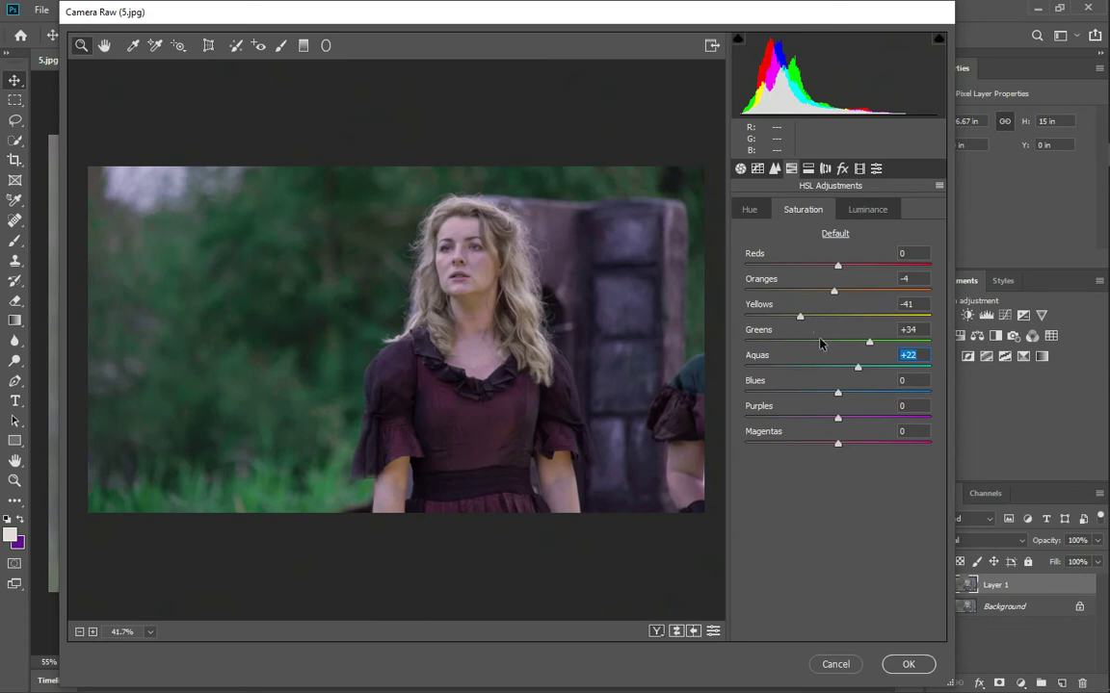
pyautogui.click(819, 342)
# Apply a -1 post-crop vignette and keep lens distortion correction at 0.
pyautogui.click(843, 169)
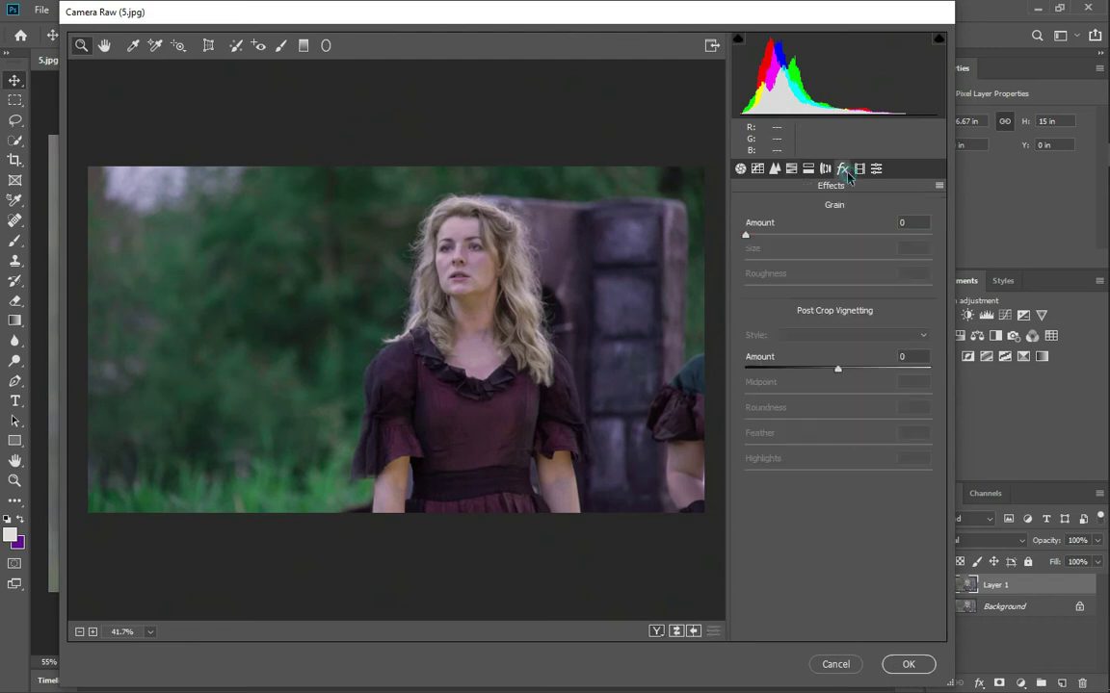
pyautogui.click(836, 369)
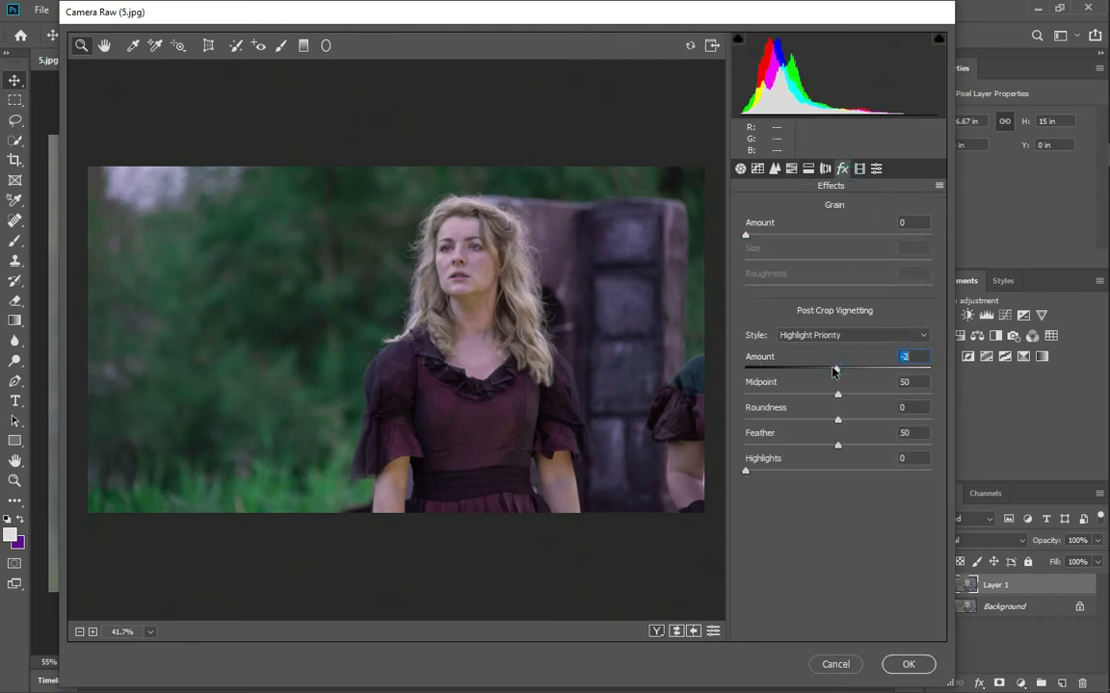
pyautogui.click(825, 170)
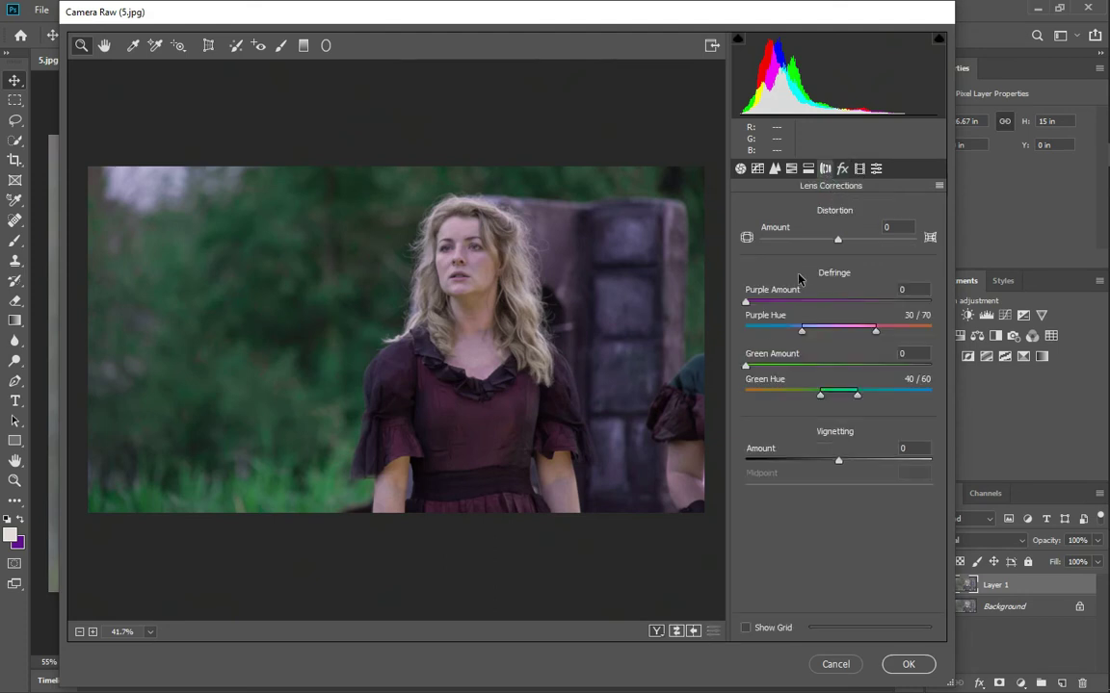
pyautogui.hotkey('ctrl', '=')
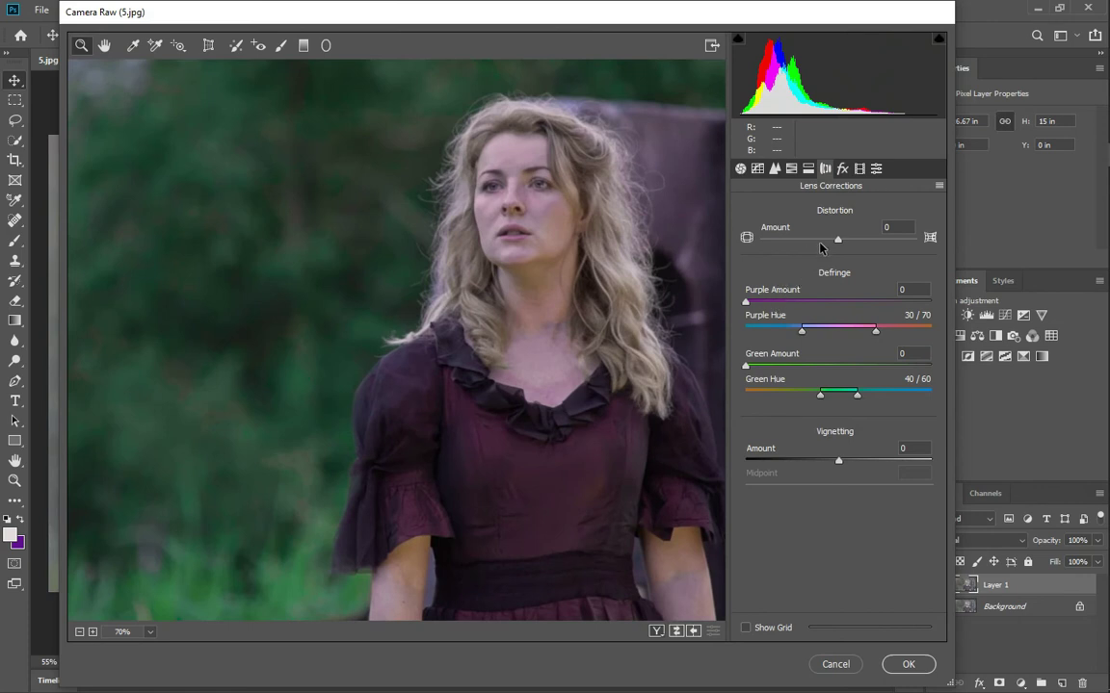
pyautogui.moveTo(836, 240); pyautogui.dragTo(834, 242)
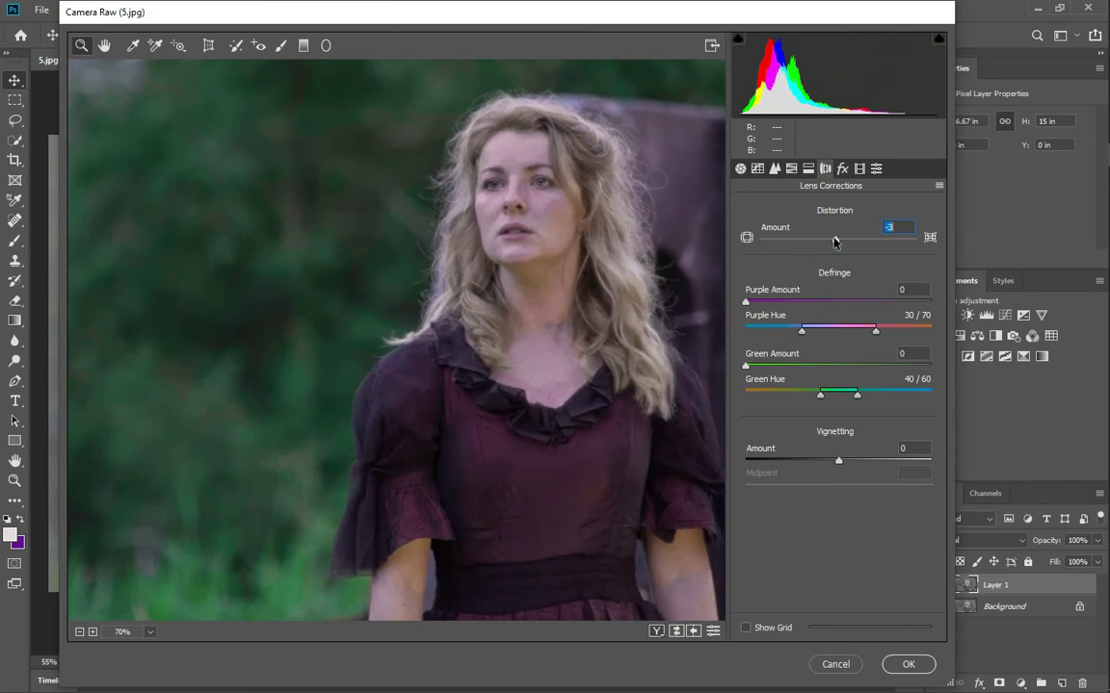
pyautogui.write('0')
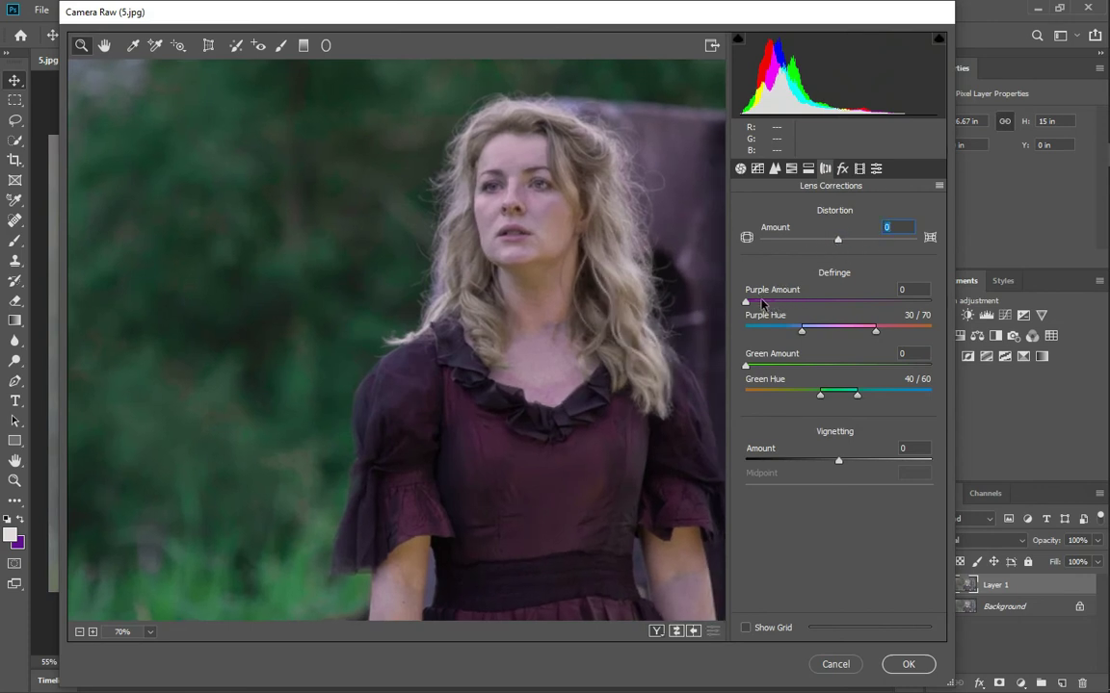
# Defringe purple amount 3 (hue 52/79), green amount 4 (hue 36/60), and set vignetting -3.
pyautogui.moveTo(746, 303); pyautogui.dragTo(772, 304)
pyautogui.moveTo(875, 333); pyautogui.dragTo(887, 333)
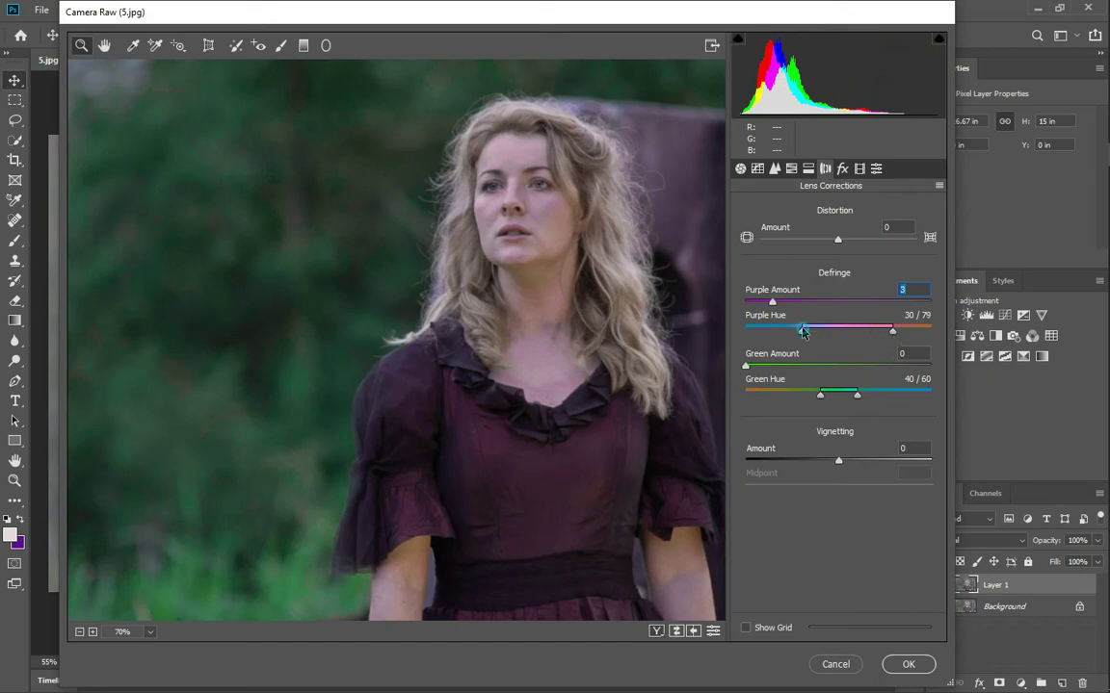
pyautogui.moveTo(804, 335); pyautogui.dragTo(841, 337)
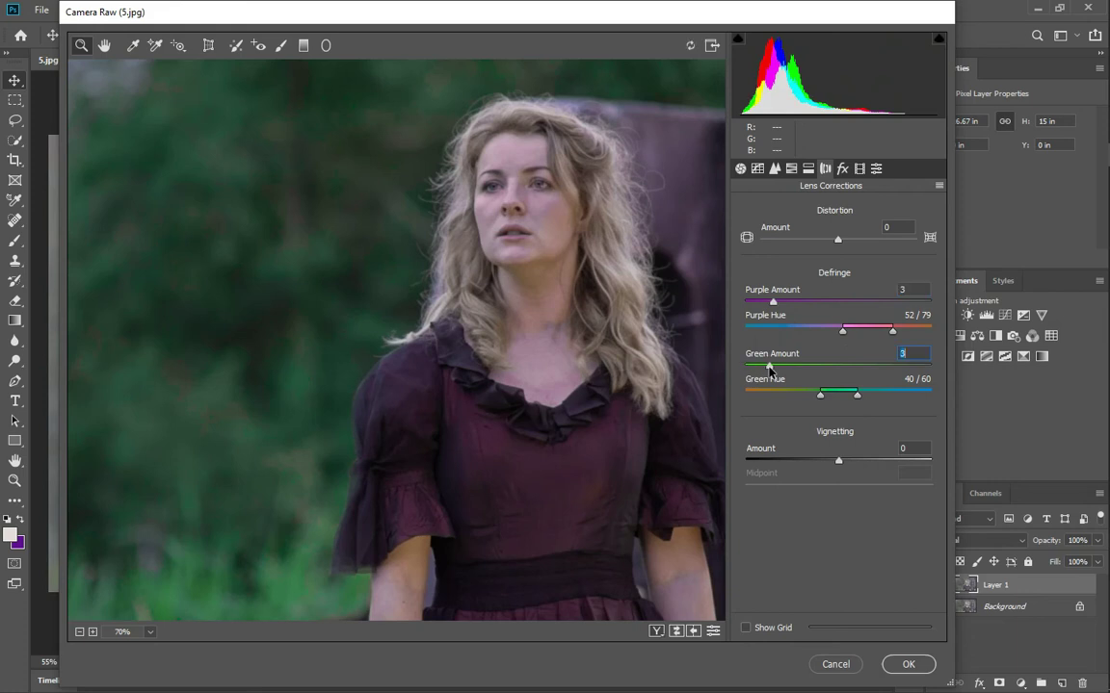
pyautogui.moveTo(747, 367); pyautogui.dragTo(781, 371)
pyautogui.moveTo(837, 464); pyautogui.dragTo(835, 466)
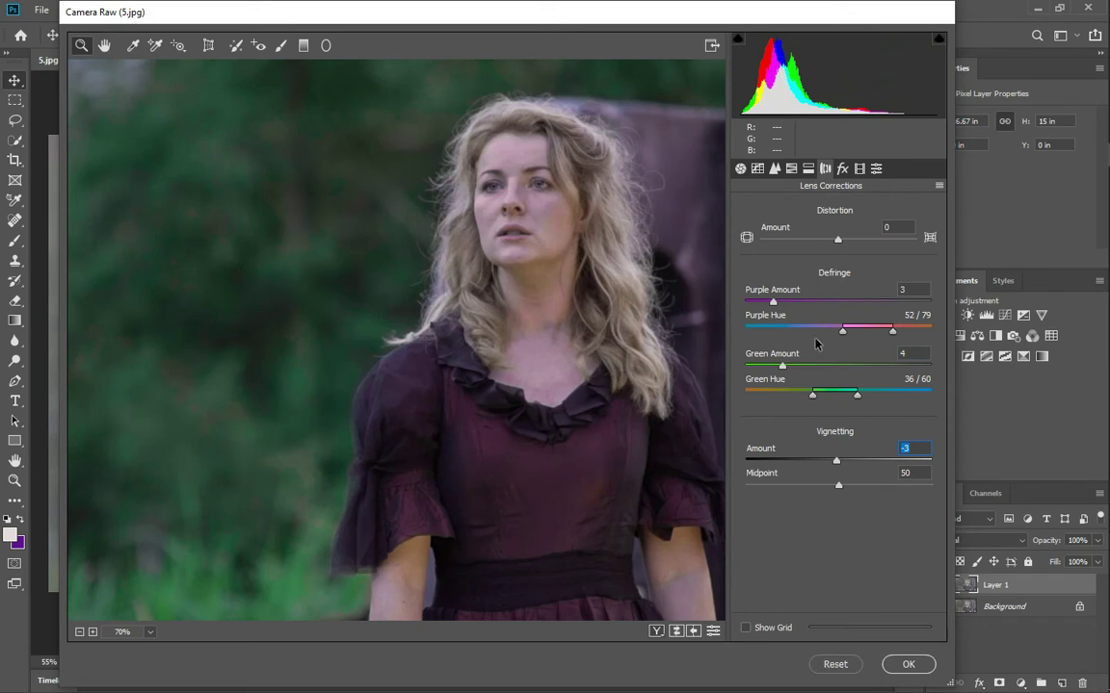
pyautogui.scroll(-1, 472, 285)
pyautogui.scroll(-2, 472, 285)
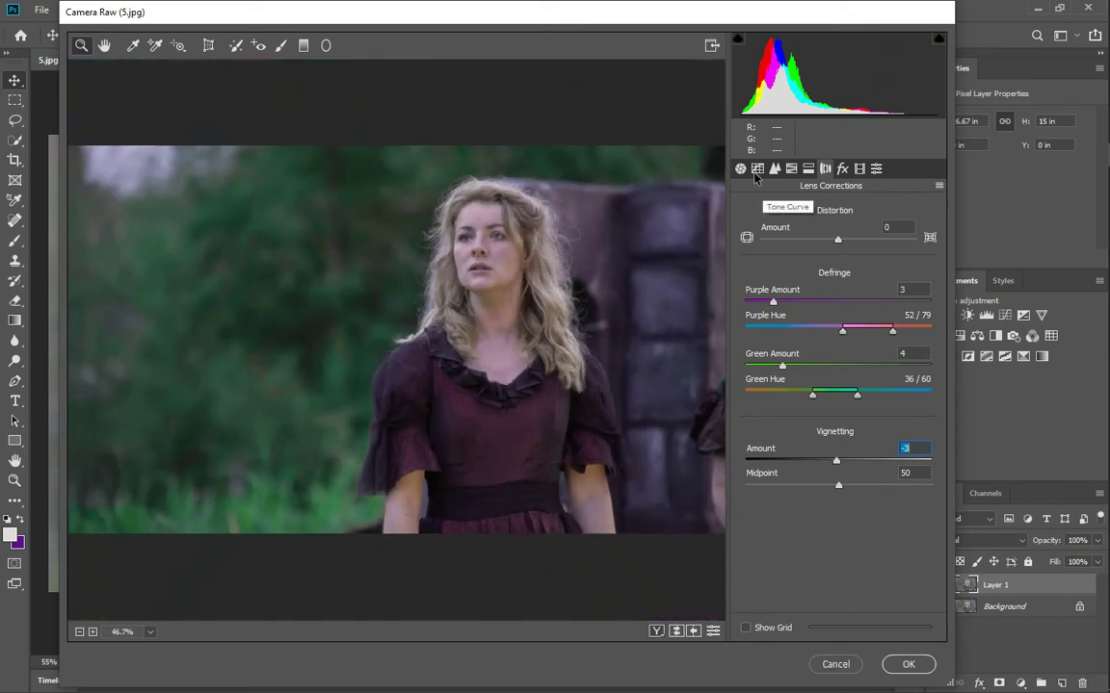
# Add a split-toning highlights tint at saturation 4.
pyautogui.click(808, 168)
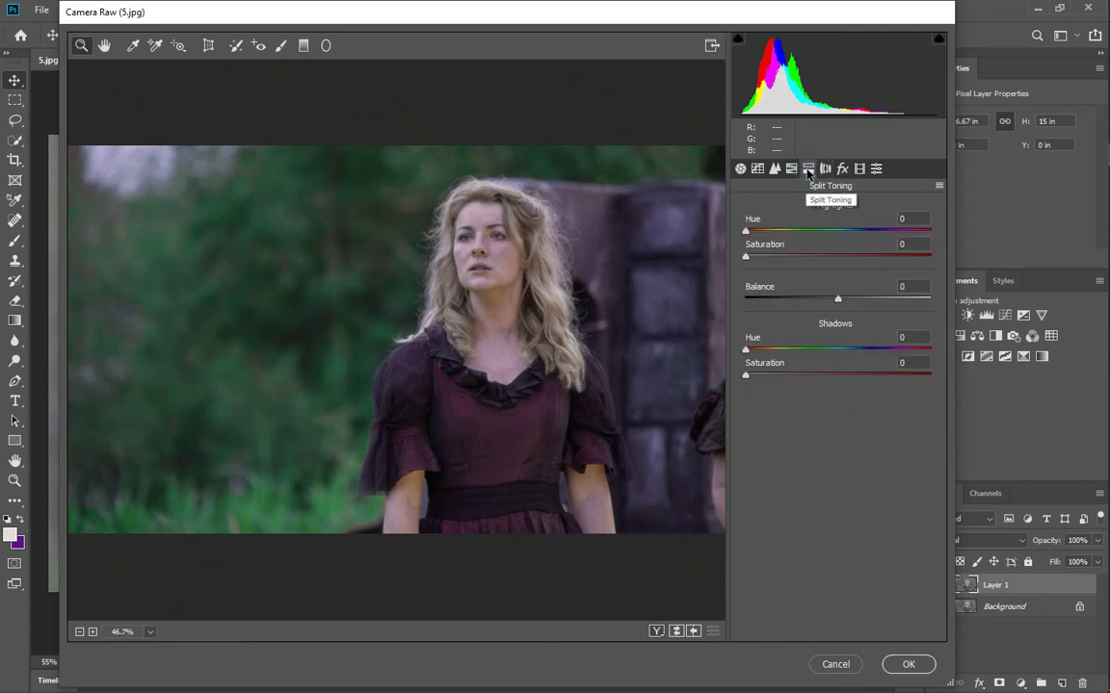
pyautogui.click(772, 258)
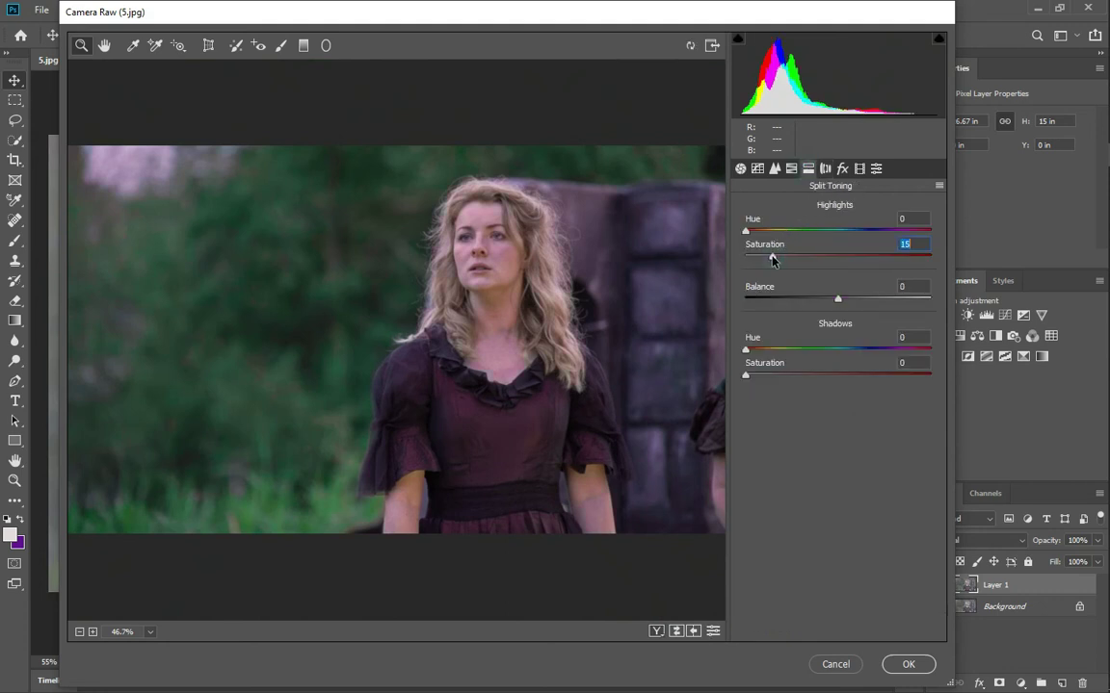
pyautogui.moveTo(764, 259); pyautogui.dragTo(933, 237)
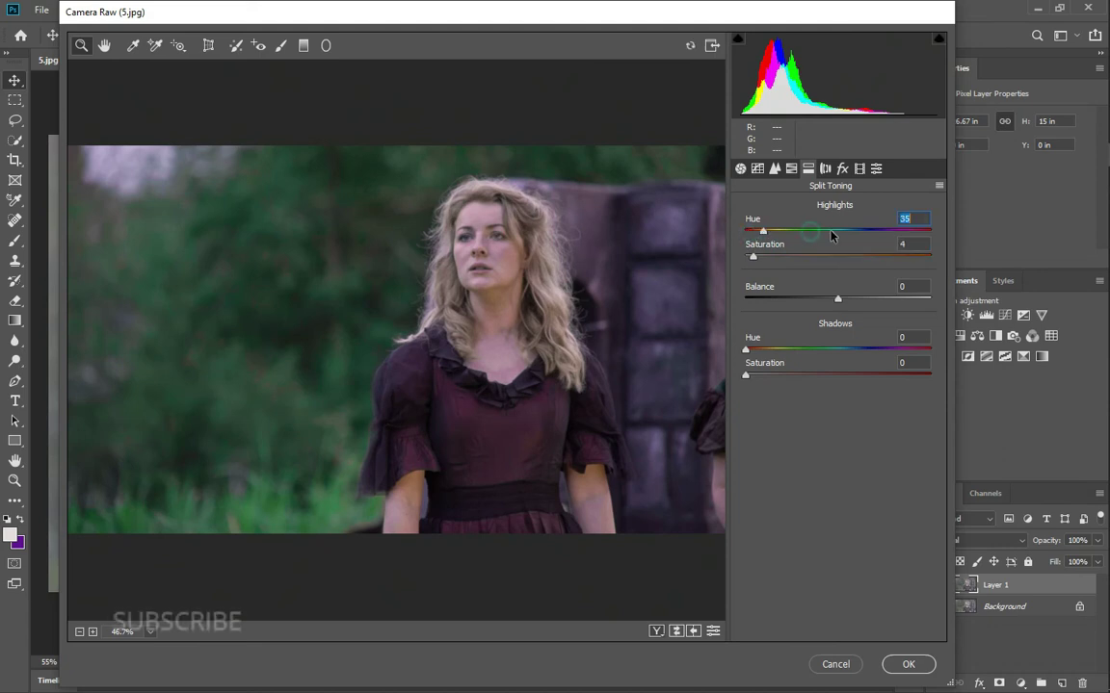
pyautogui.moveTo(920, 232); pyautogui.dragTo(792, 232)
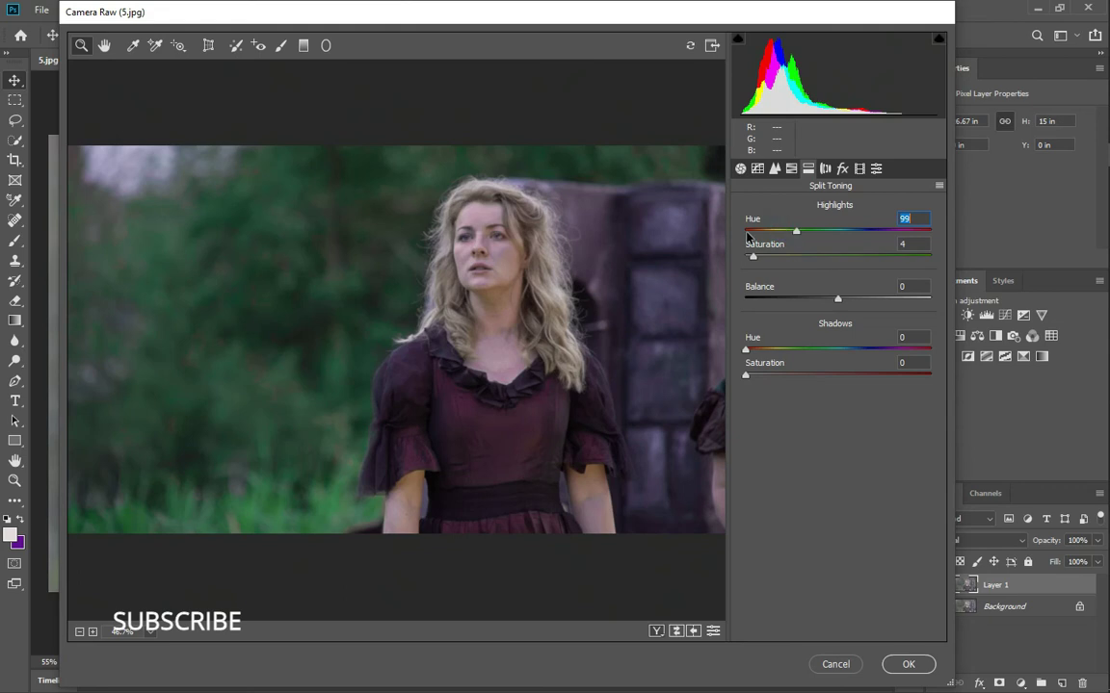
pyautogui.moveTo(792, 232); pyautogui.dragTo(774, 232)
pyautogui.click(816, 232)
# Zoom in on the woman's face to settle the highlights hue at 42.
pyautogui.click(496, 204)
pyautogui.click(446, 228)
pyautogui.click(369, 239)
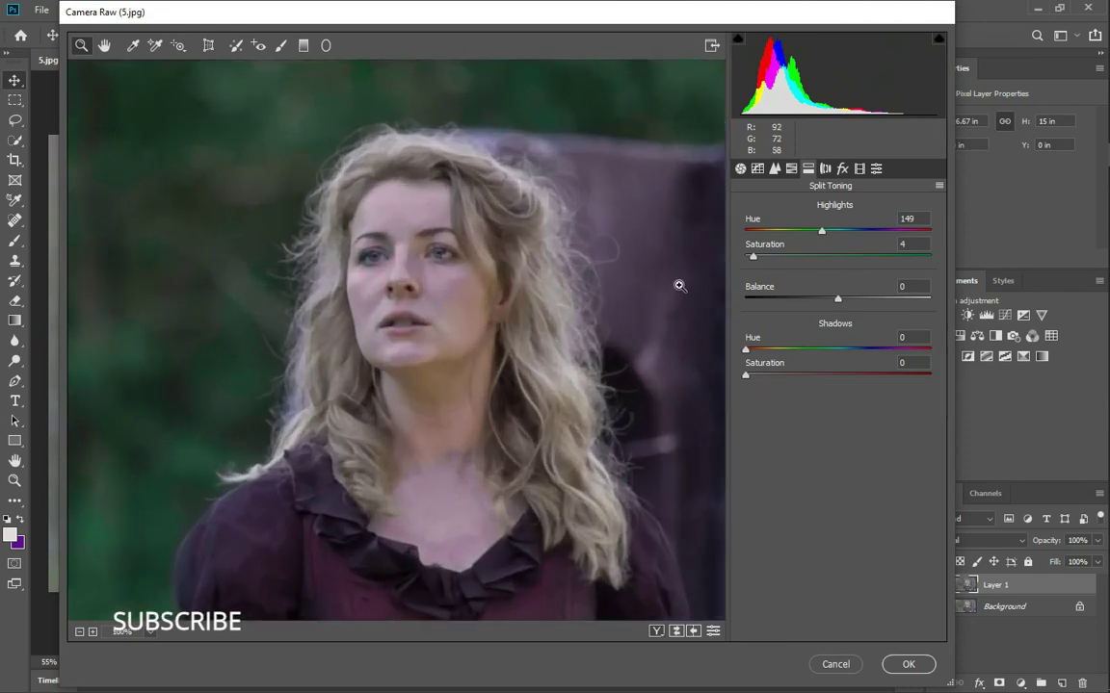
pyautogui.doubleClick(802, 232)
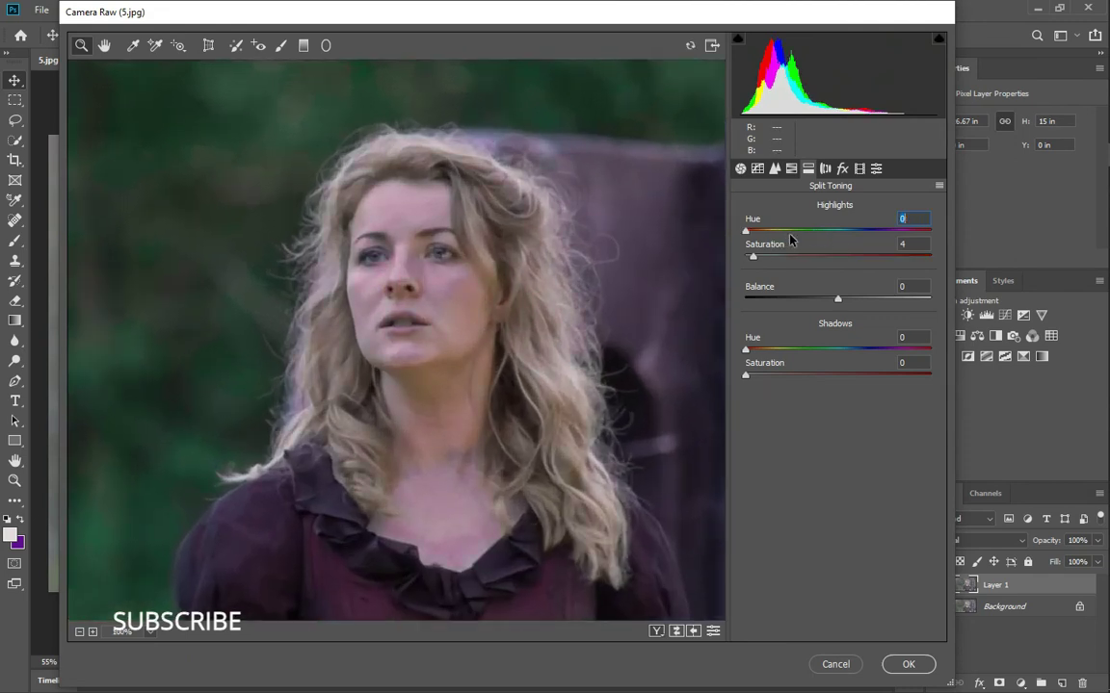
pyautogui.click(794, 229)
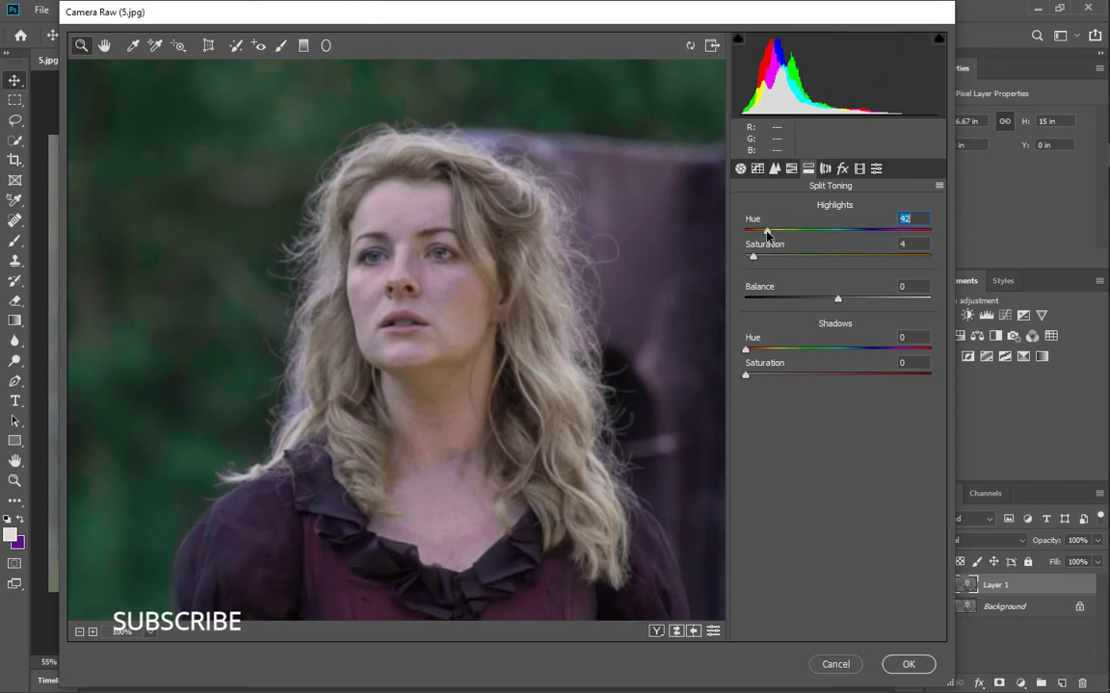
pyautogui.keyDown('alt'); pyautogui.click(525, 252); pyautogui.keyUp('alt')
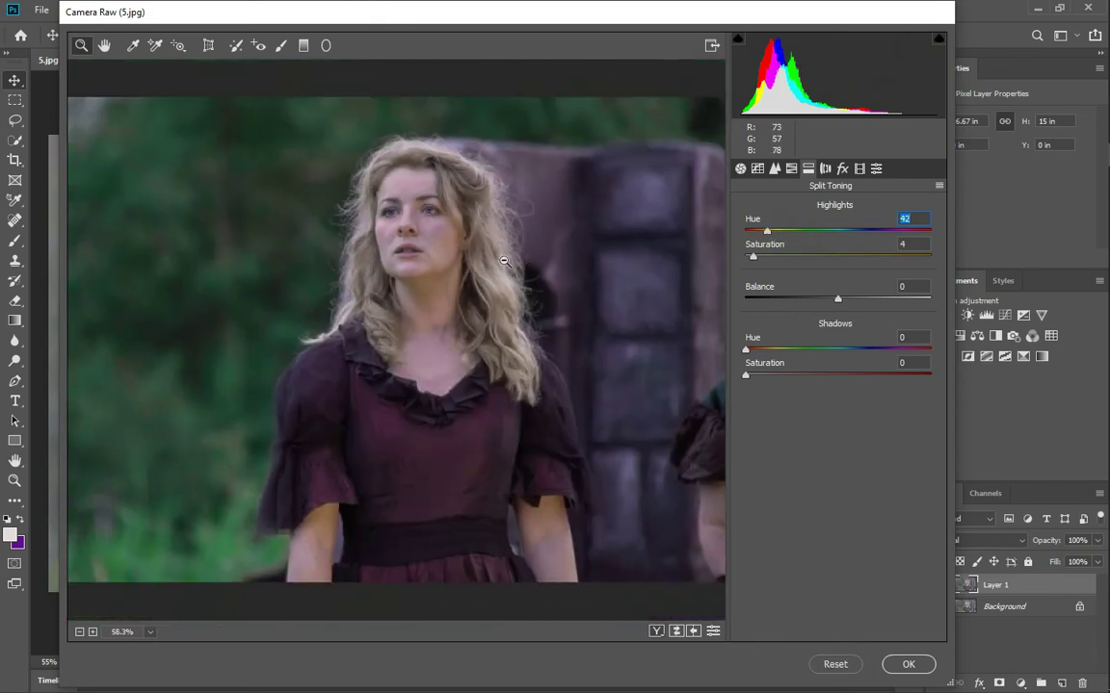
pyautogui.keyDown('alt'); pyautogui.click(523, 254); pyautogui.keyUp('alt')
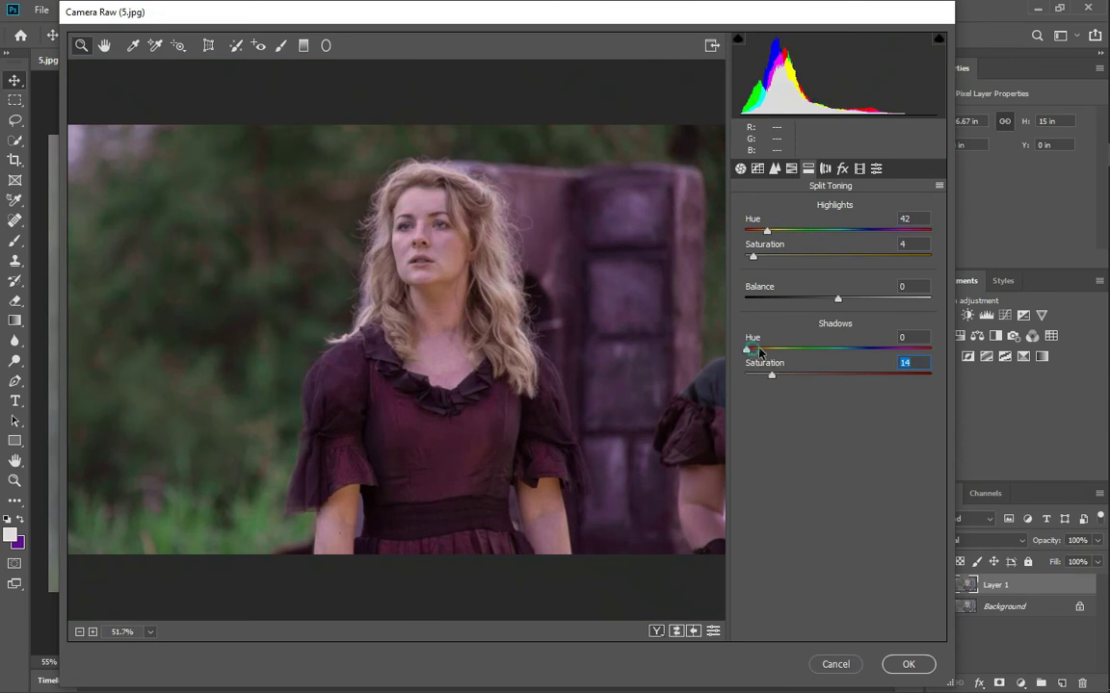
# Set the shadows tint to saturation 14, hue 50, and apply the grade.
pyautogui.moveTo(748, 350); pyautogui.dragTo(771, 350)
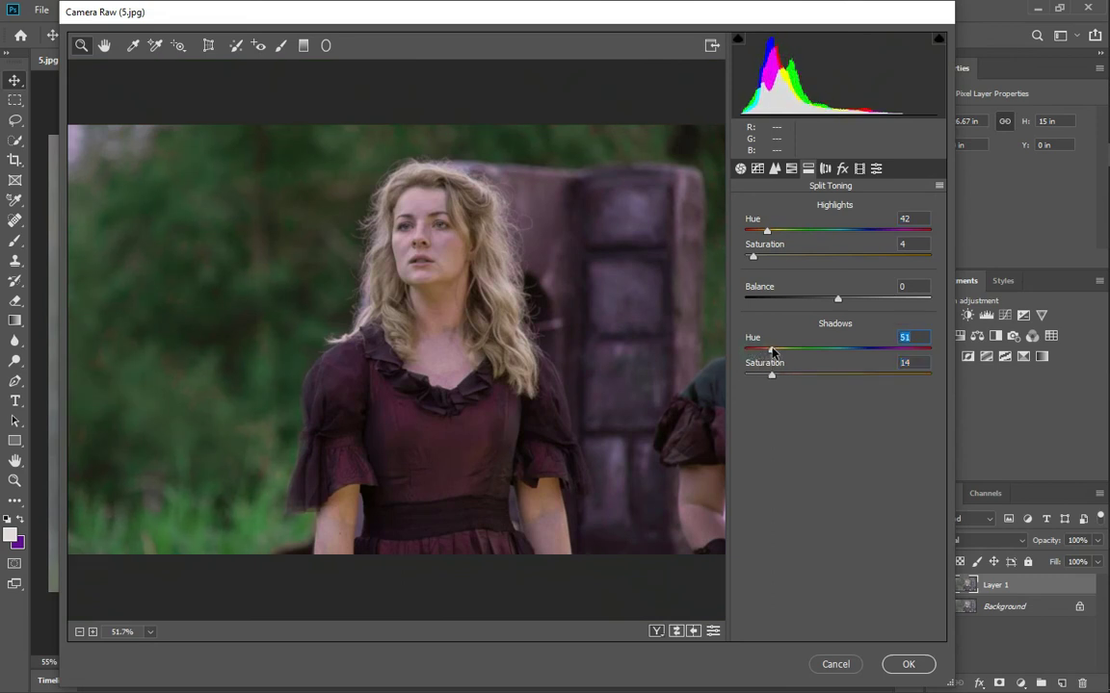
pyautogui.moveTo(772, 353)
pyautogui.mouseDown()
pyautogui.moveTo(800, 353)
pyautogui.moveTo(774, 353)
pyautogui.mouseUp()
pyautogui.click(908, 664)
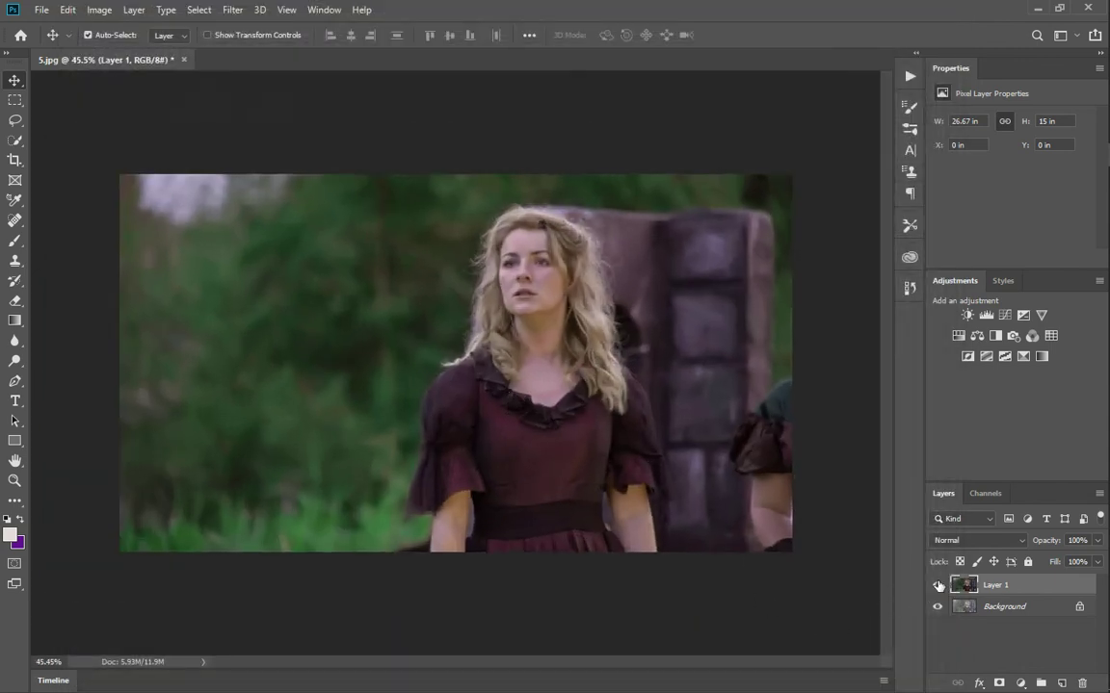
# Hide and reshow Layer 1 to compare the grade with the original Background.
pyautogui.click(932, 586)
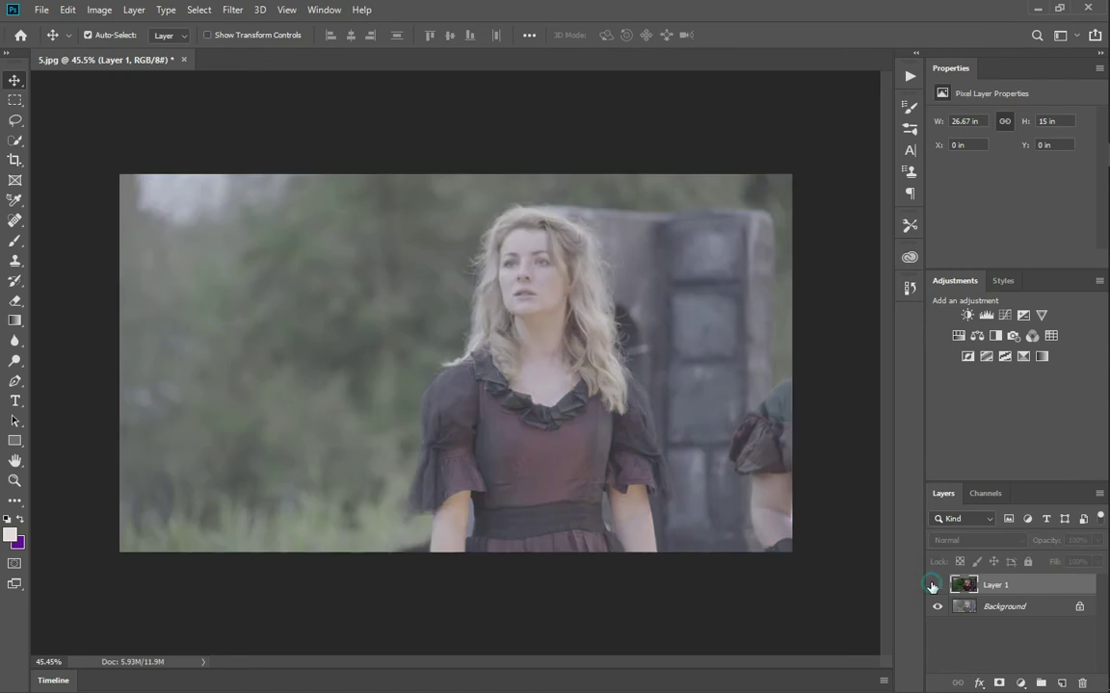
pyautogui.click(933, 586)
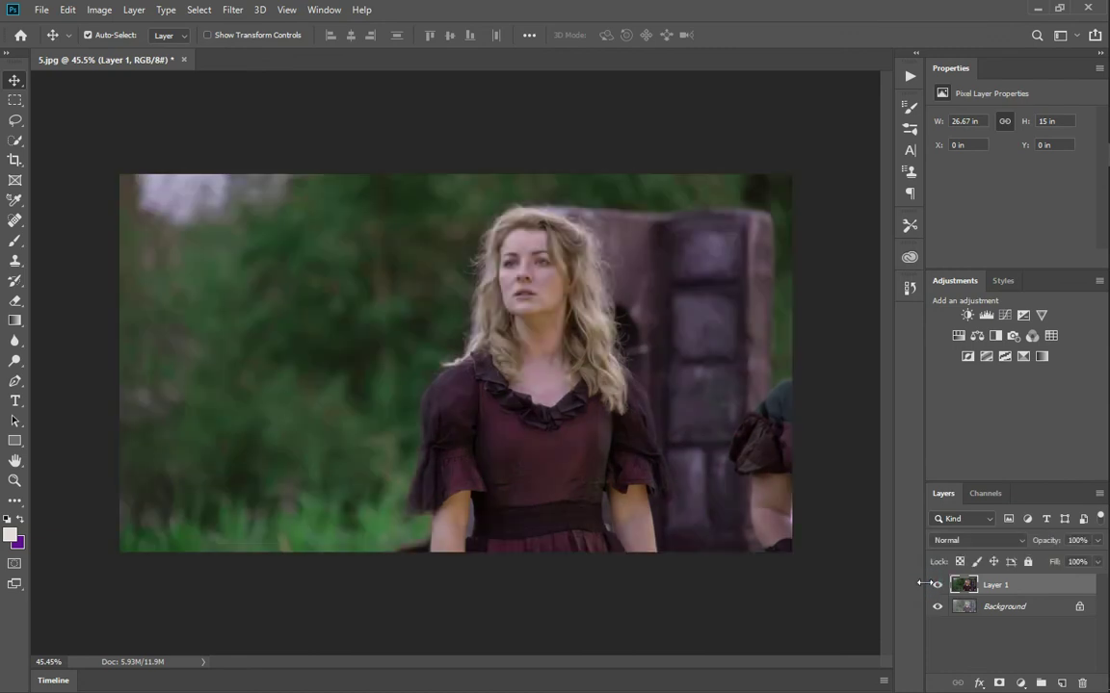
pyautogui.click(15, 382)
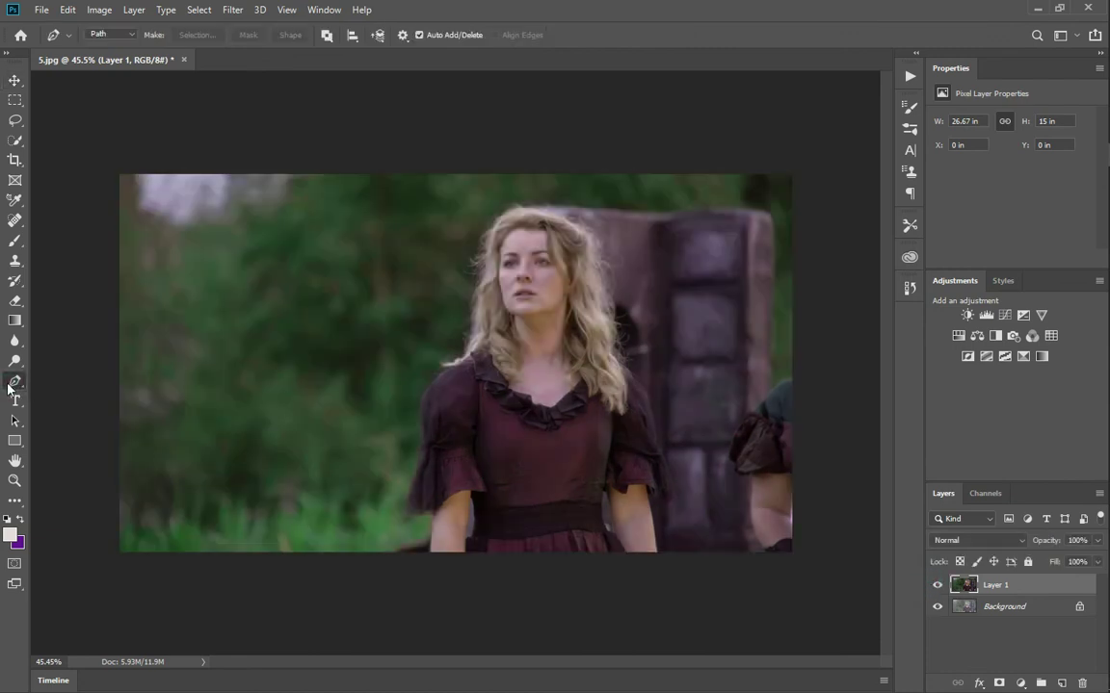
# Draw a closed triangular pen path over the photo's left side.
pyautogui.click(110, 167)
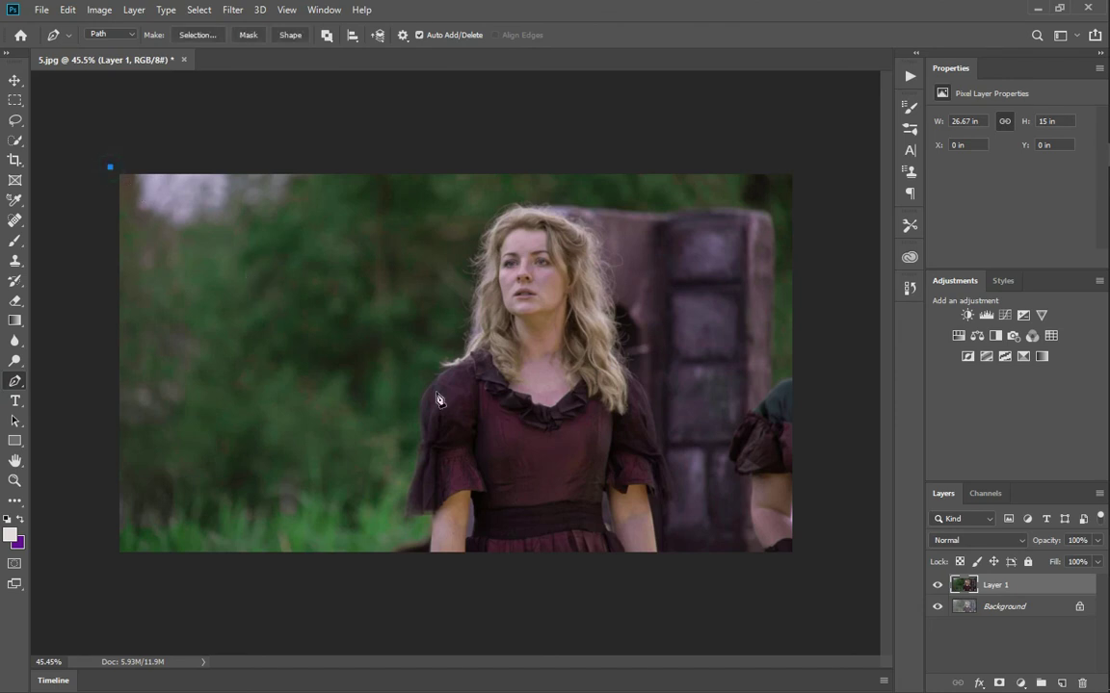
pyautogui.keyDown('shift'); pyautogui.click(798, 566); pyautogui.keyUp('shift')
pyautogui.hotkey('ctrl', 'z')
pyautogui.click(798, 566)
pyautogui.hotkey('ctrl', 'z')
pyautogui.click(808, 564)
pyautogui.click(64, 608)
pyautogui.click(110, 169)
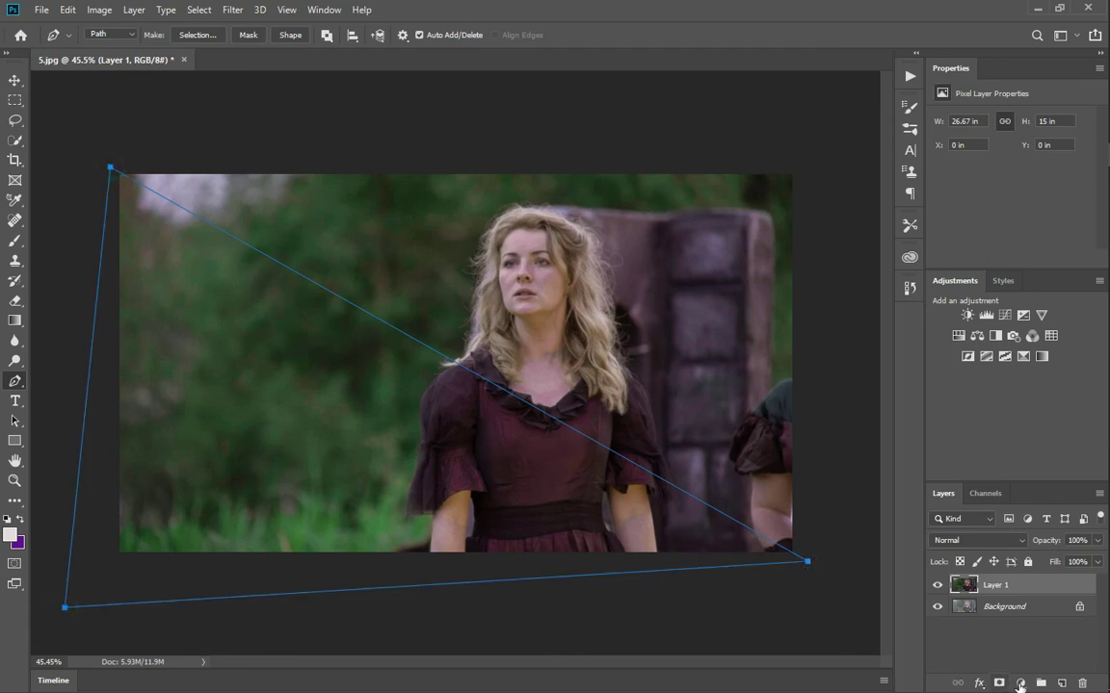
# Turn the triangle path into a selection, delete those graded pixels, and deselect.
pyautogui.rightClick(467, 354)
pyautogui.click(491, 377)
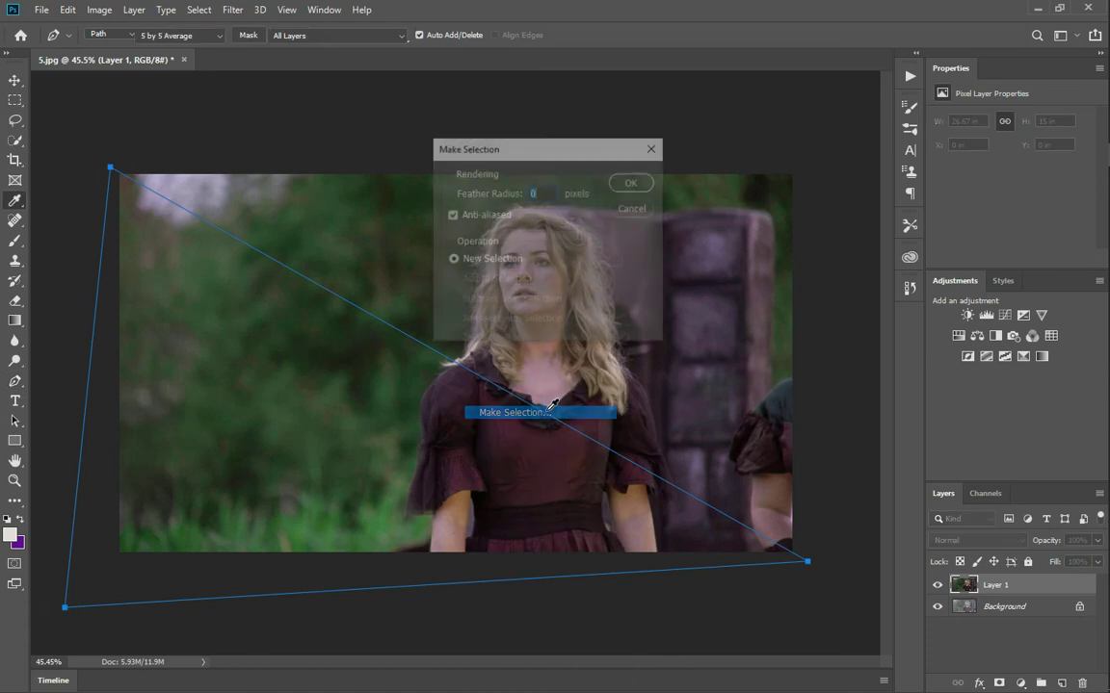
pyautogui.click(633, 183)
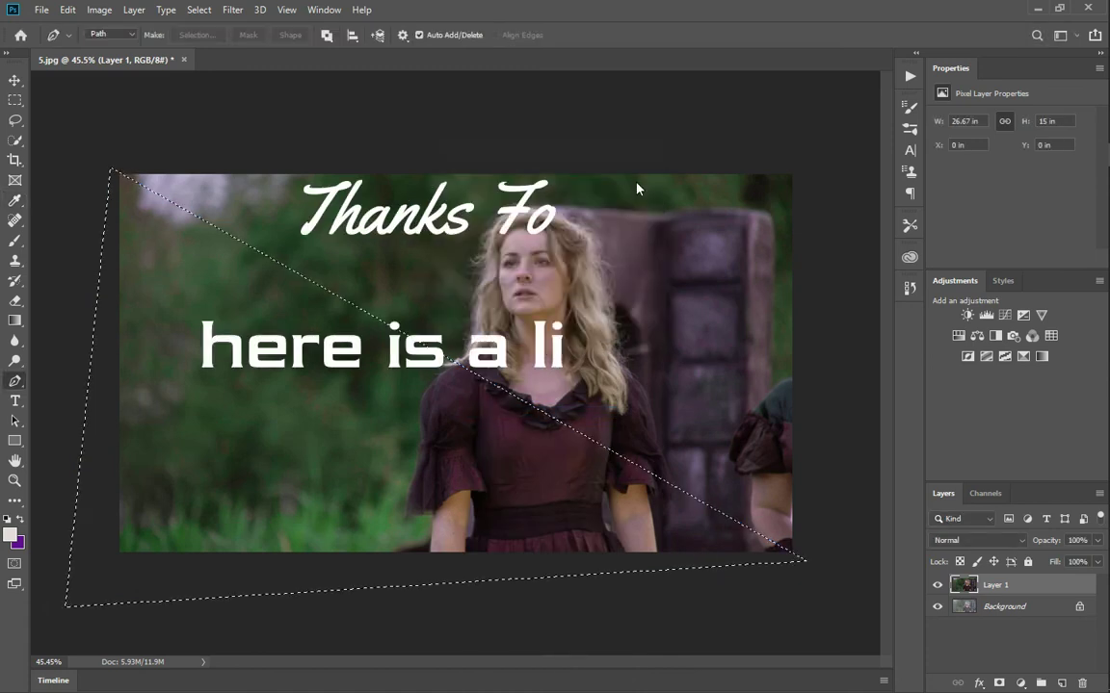
pyautogui.press('Delete')
pyautogui.hotkey('ctrl', 'd')
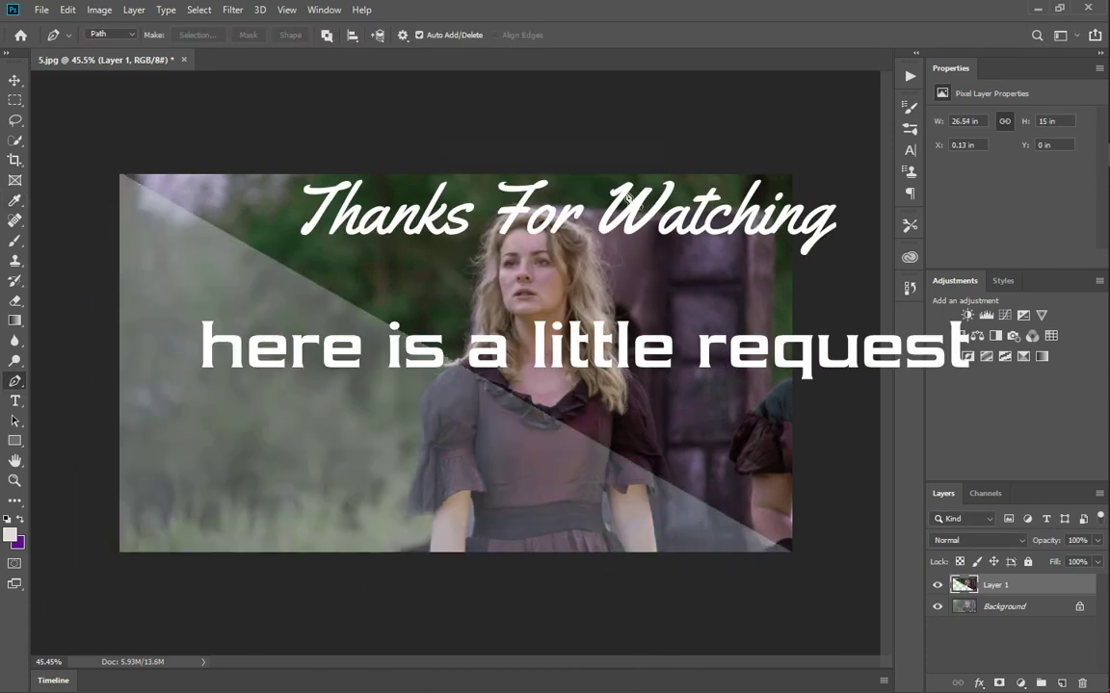
# On the YouTube home page, start a channel search.
pyautogui.scroll(-3, 424, 274)
pyautogui.scroll(-2, 292, 273)
pyautogui.scroll(2, 292, 270)
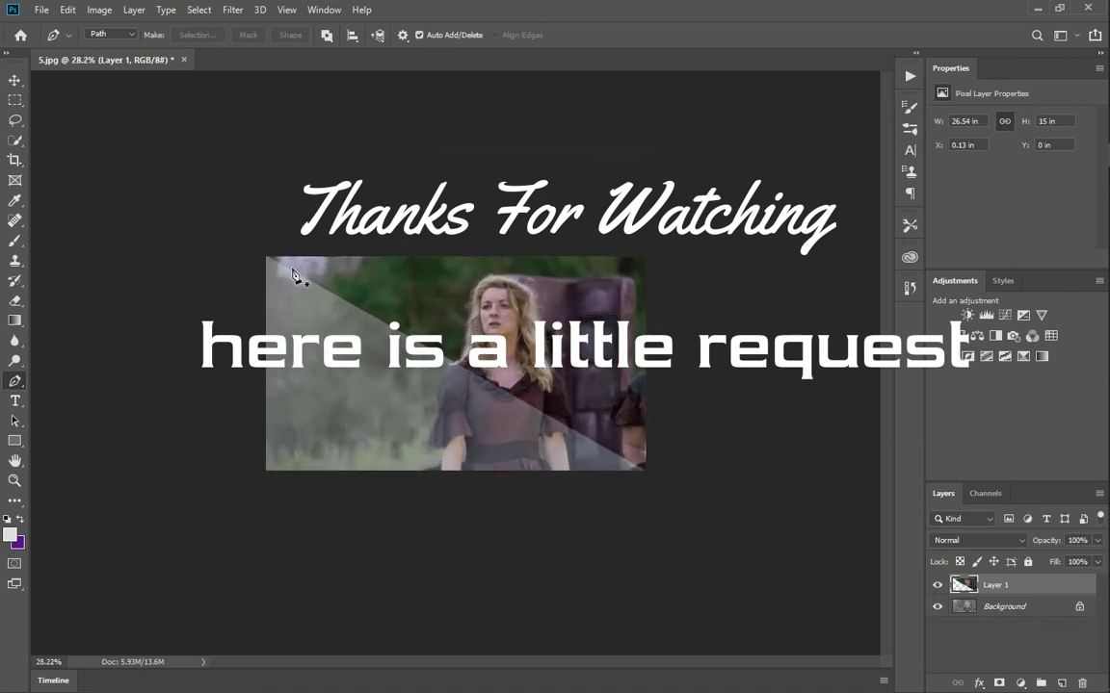
pyautogui.scroll(3, 294, 275)
pyautogui.click(503, 101)
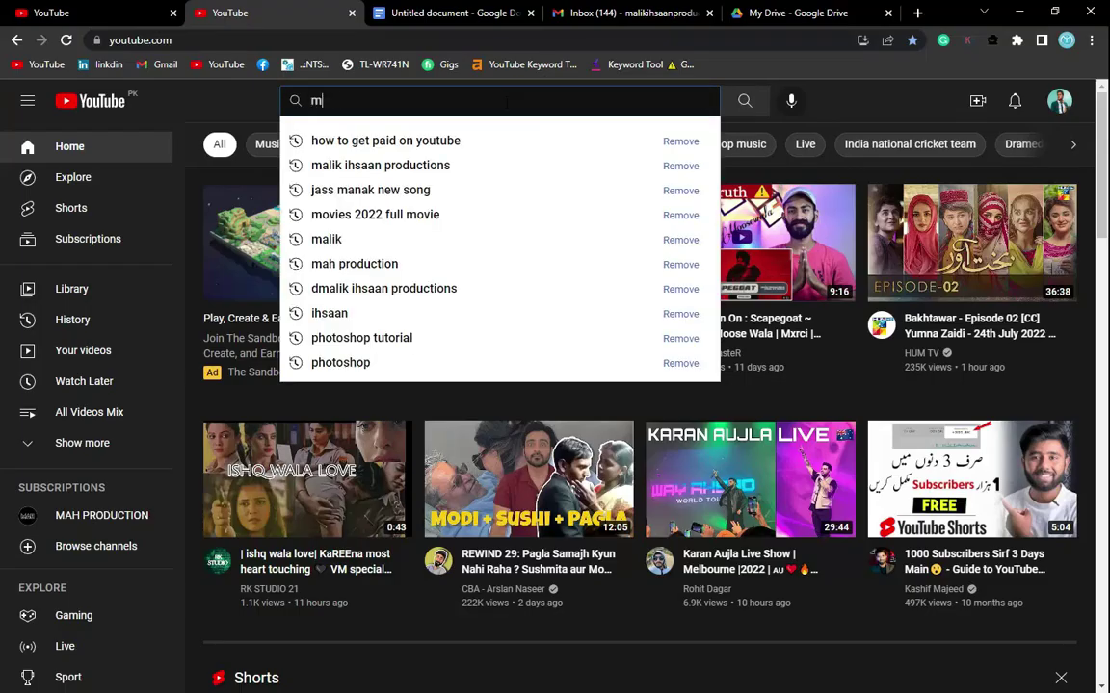
# Search 'mah production' and show the MAH PRODUCTION channel's VIDEOS tab.
pyautogui.write('mah production')
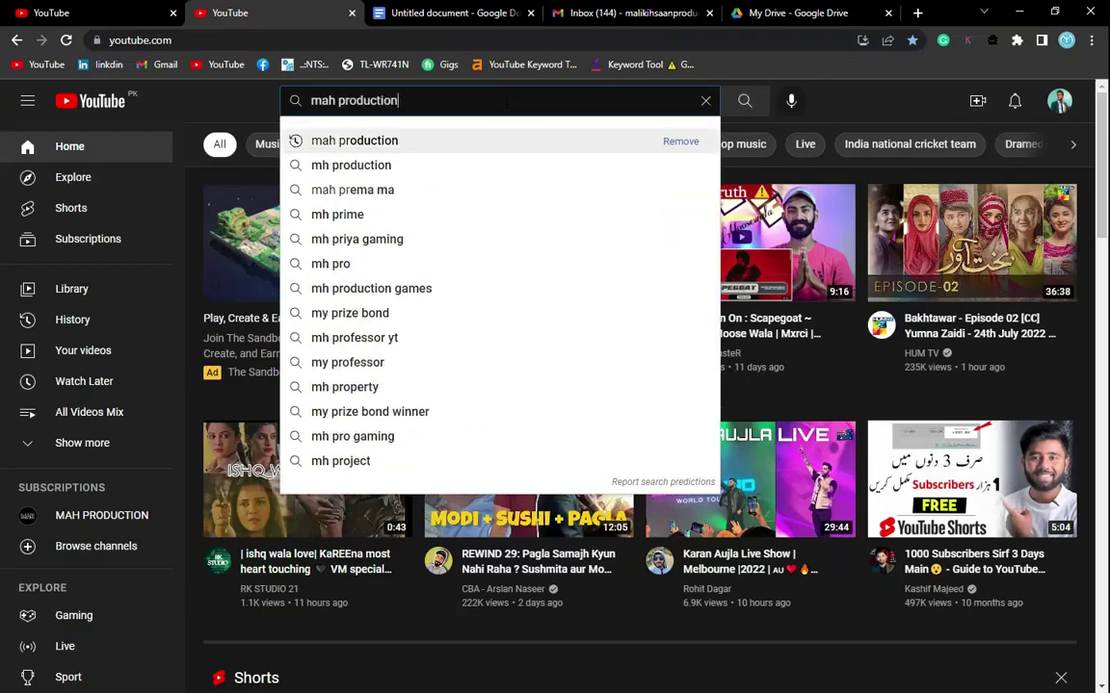
pyautogui.press('Return')
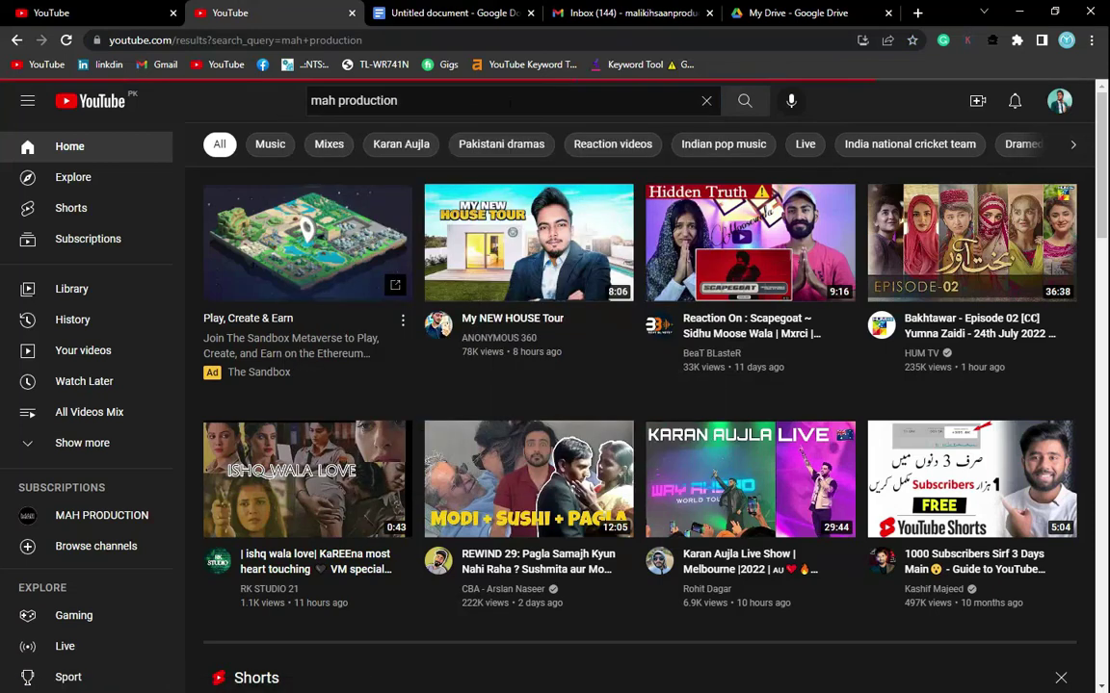
pyautogui.scroll(-3, 639, 222)
pyautogui.scroll(-5, 641, 227)
pyautogui.scroll(5, 636, 231)
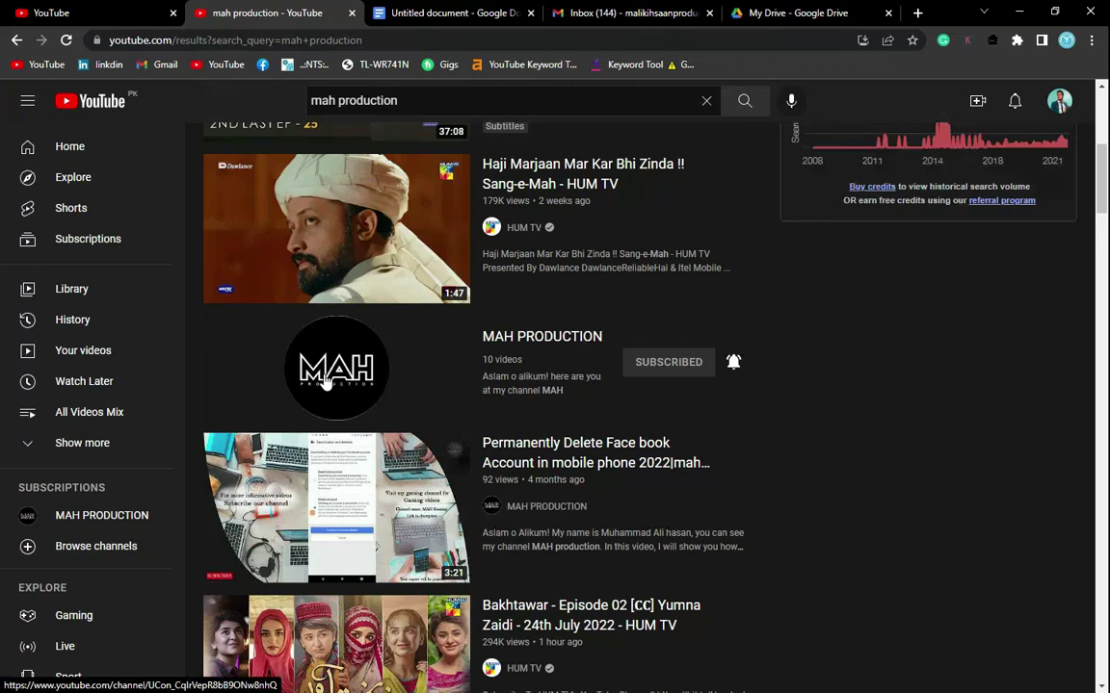
pyautogui.click(594, 350)
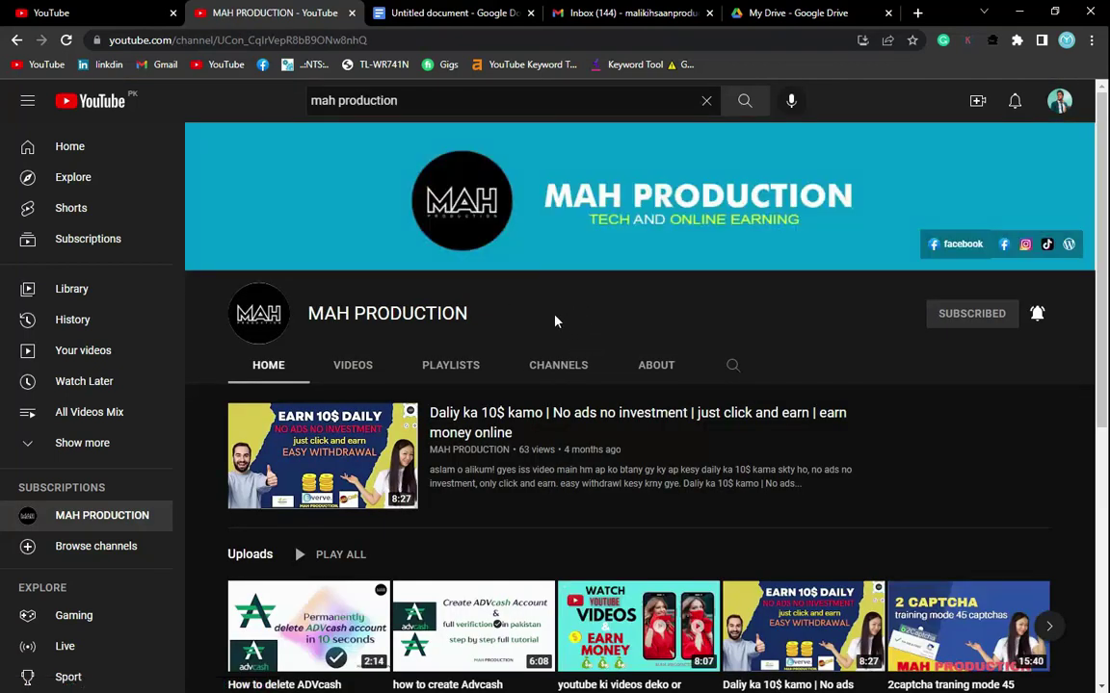
pyautogui.click(357, 371)
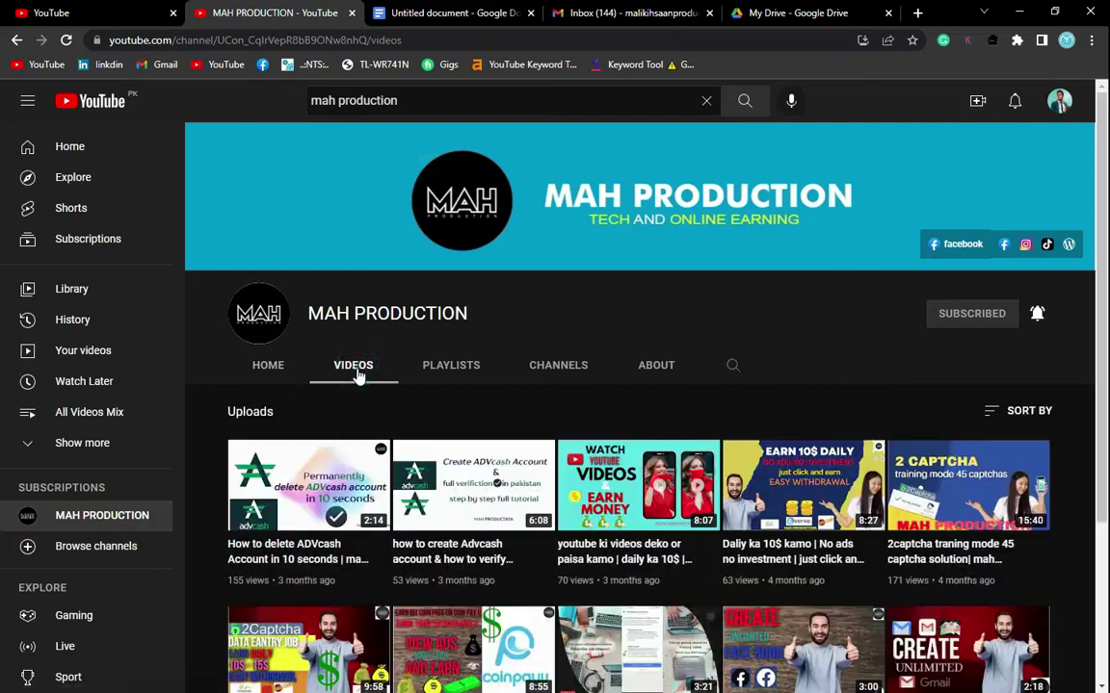
# Re-subscribe to MAH PRODUCTION and set its notification bell to All.
pyautogui.click(979, 325)
pyautogui.click(604, 418)
pyautogui.click(1029, 326)
pyautogui.click(1028, 322)
pyautogui.click(1034, 316)
pyautogui.click(978, 344)
pyautogui.scroll(-3, 690, 312)
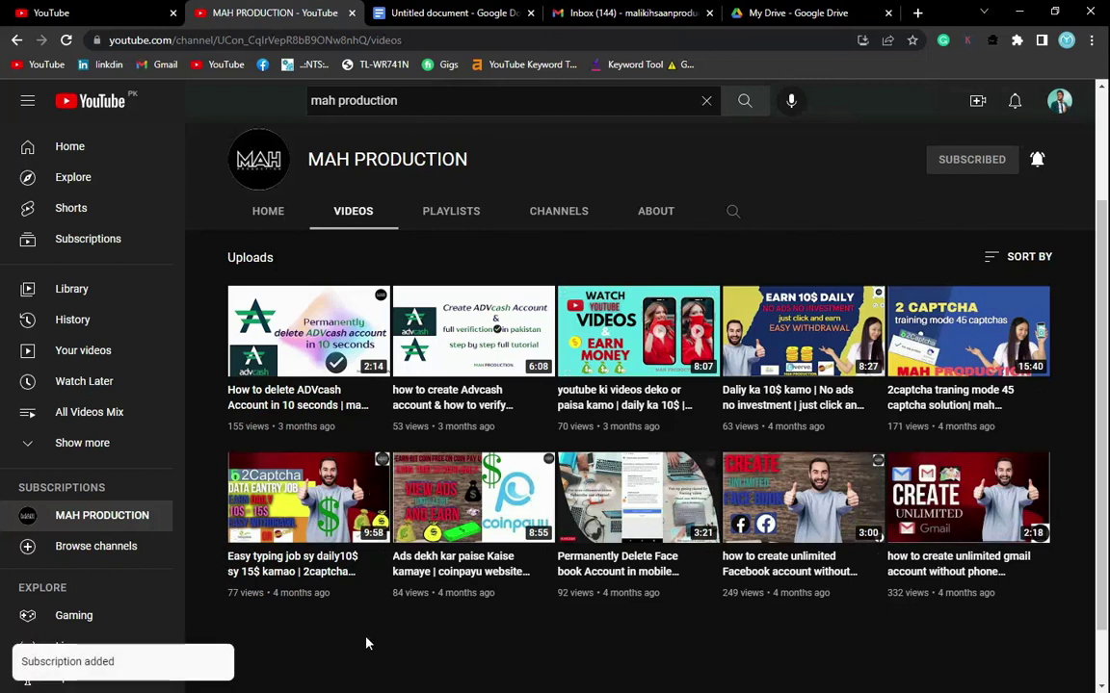
pyautogui.scroll(2, 618, 649)
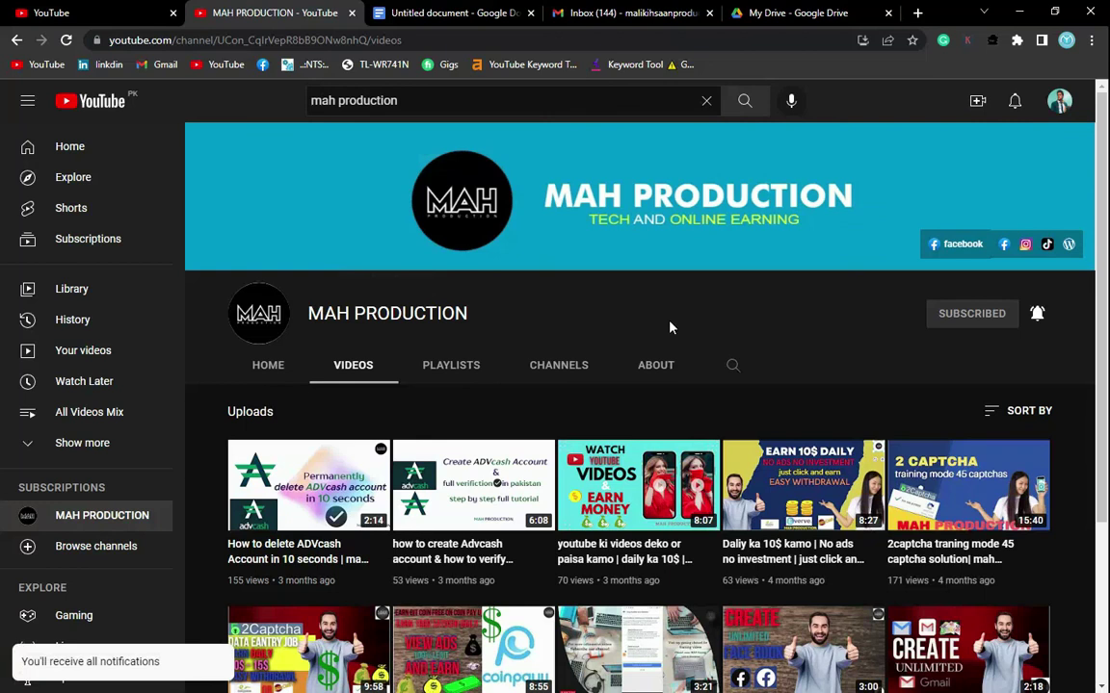
pyautogui.scroll(-2, 671, 328)
pyautogui.scroll(-2, 671, 328)
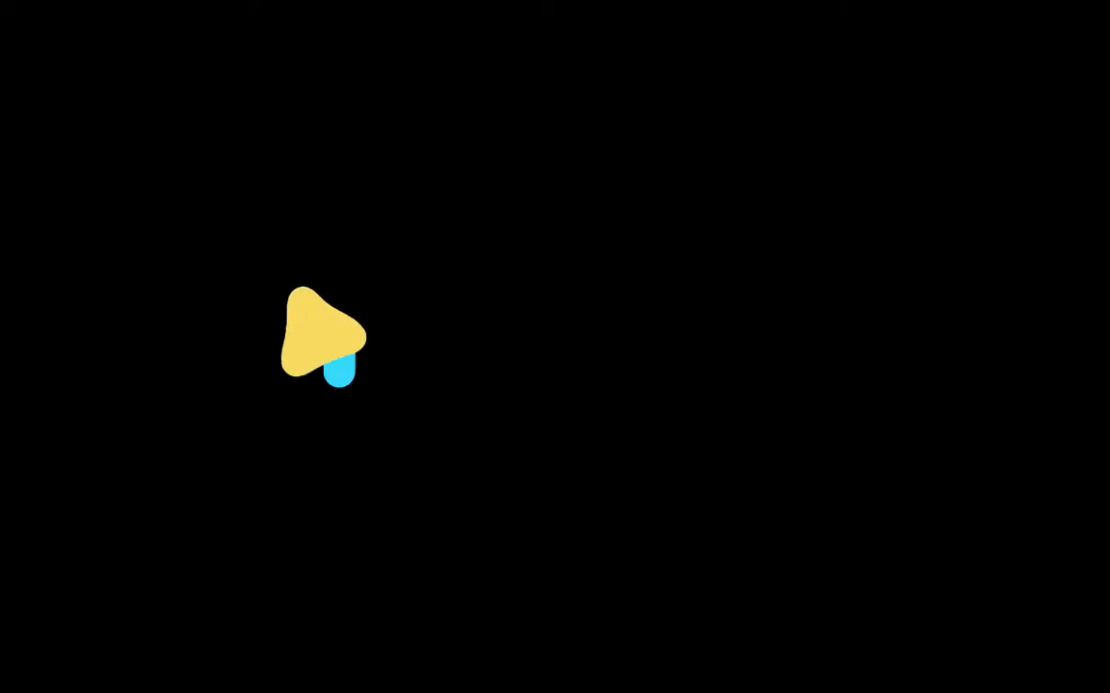